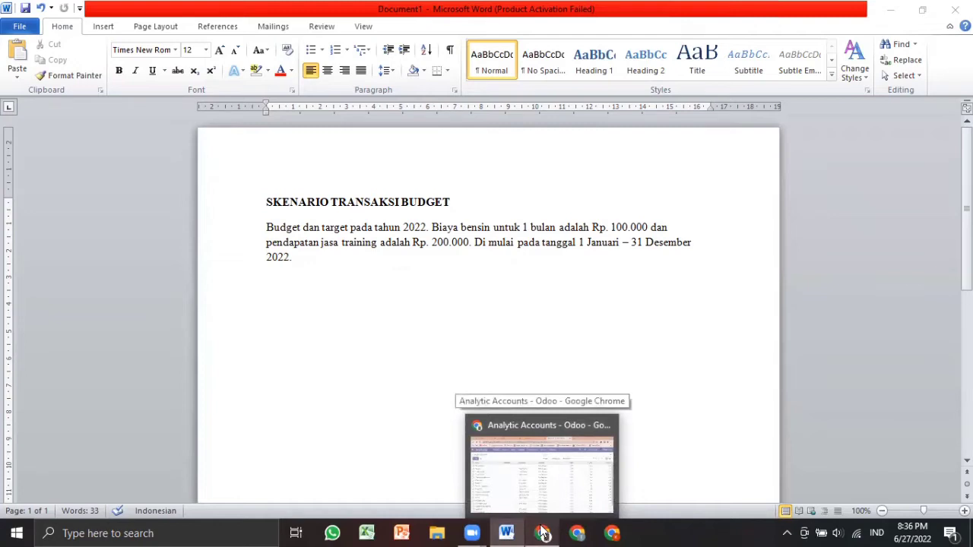
- Switch to Odoo and create and save the analytic account "BIAYA BENSIN - SALES DEPARTEMENT" with reference U24
{"action": "left_click", "coordinate": [542, 533]}
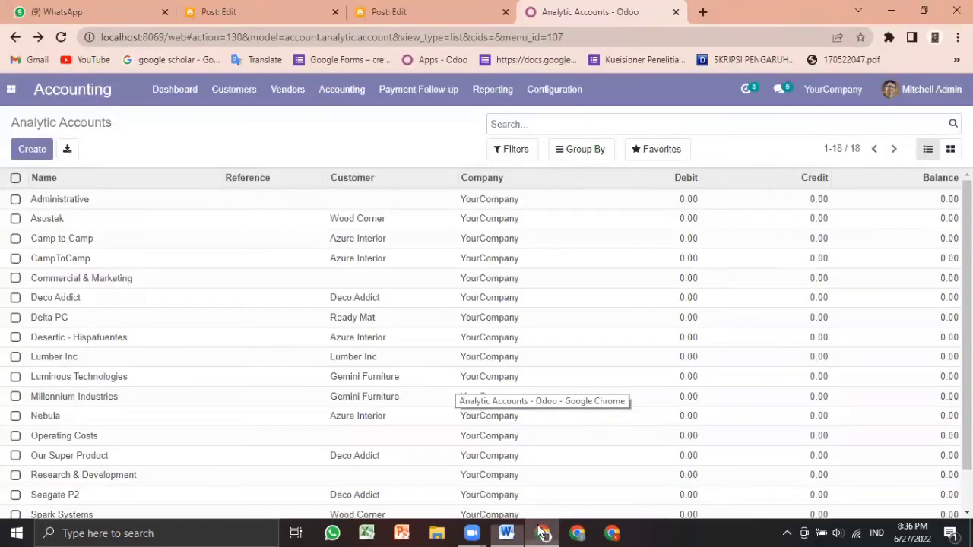
{"action": "left_click", "coordinate": [30, 155]}
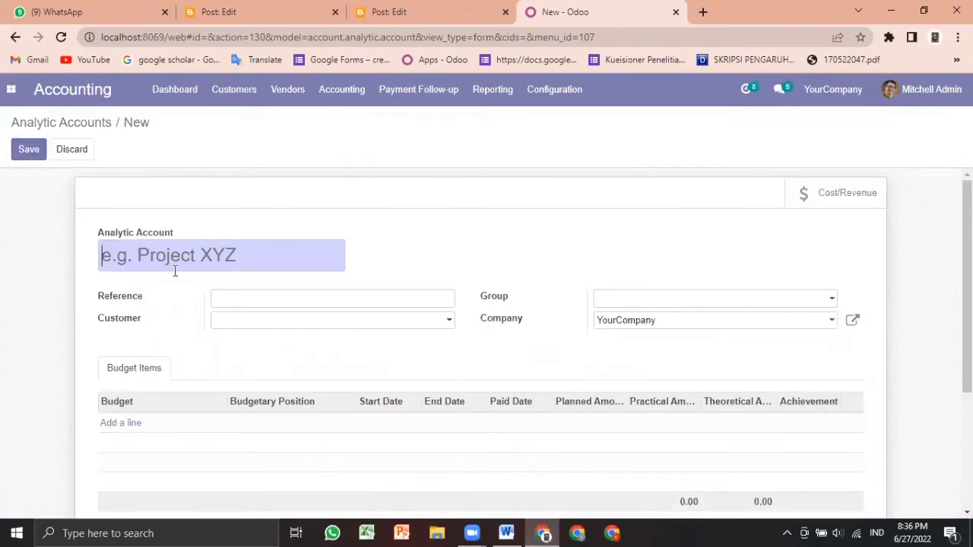
{"action": "type", "text": "BIAYA BE"}
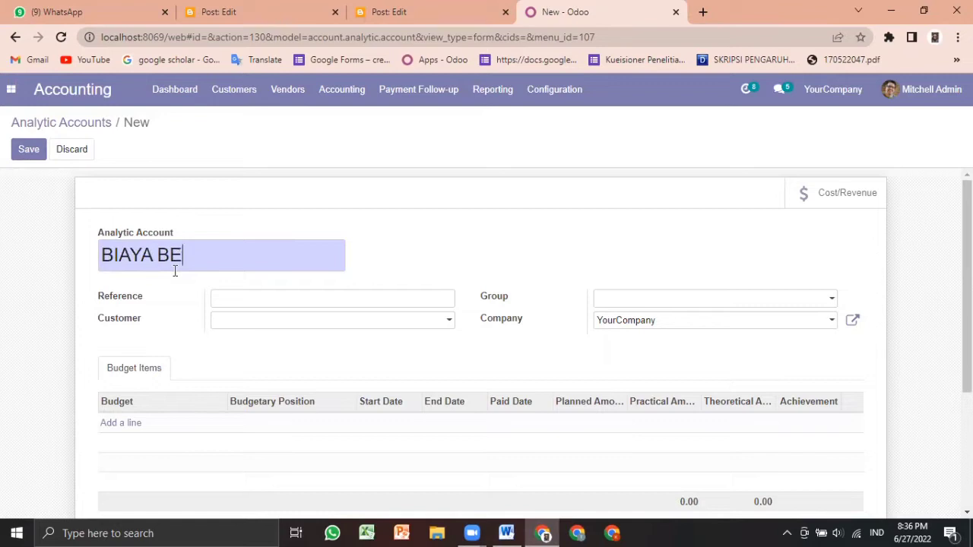
{"action": "type", "text": "NSIN - SALES DEPARTEMENT"}
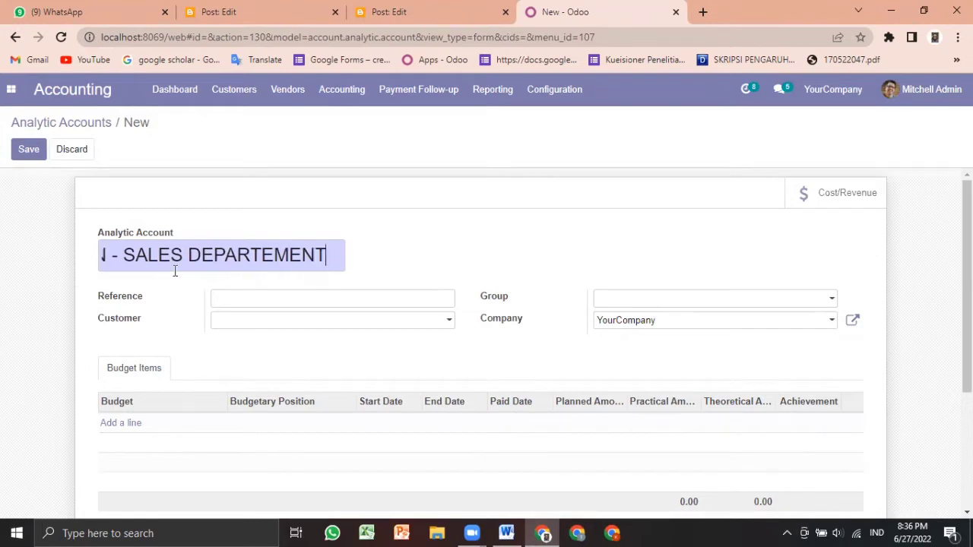
{"action": "left_click", "coordinate": [326, 298]}
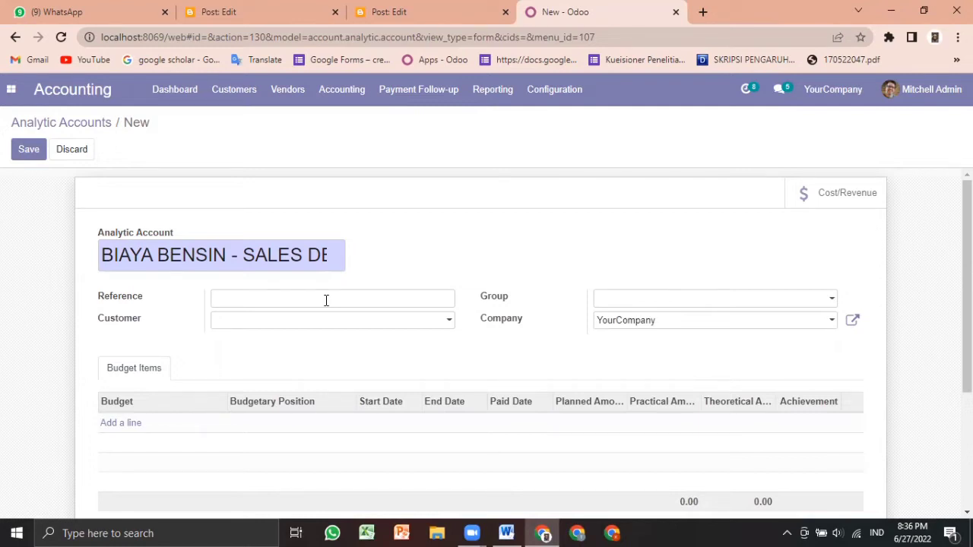
{"action": "type", "text": "U24"}
{"action": "left_click", "coordinate": [32, 150]}
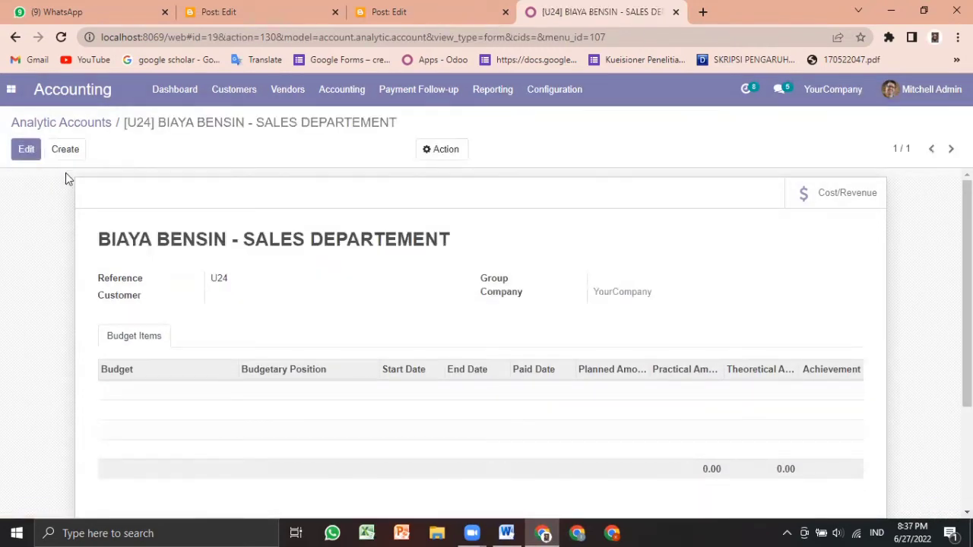
- Start another analytic account and name it "JASA TRAINING - SALES DEPARTEMENT"
{"action": "left_click", "coordinate": [59, 152]}
{"action": "type", "text": "JASA TRAINING"}
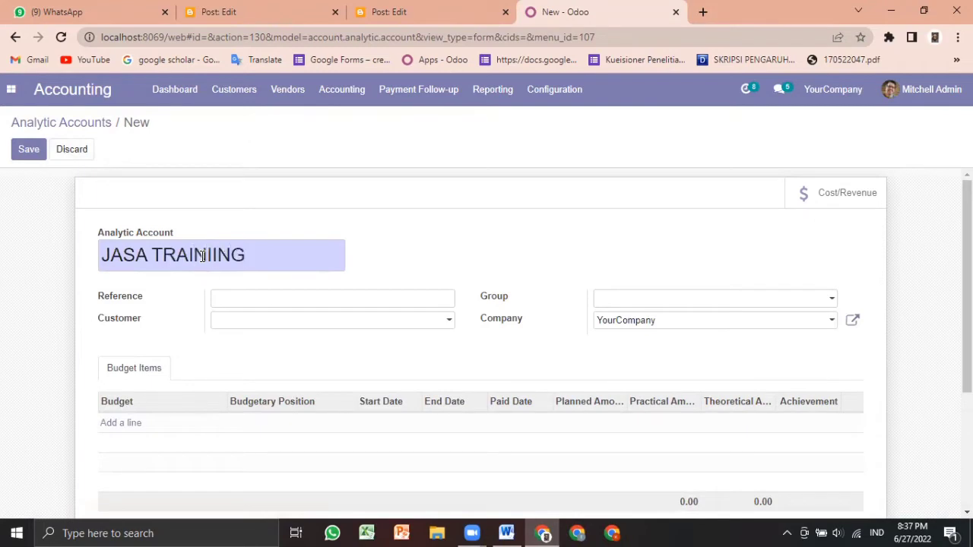
{"action": "key", "text": "BackSpace"}
{"action": "key", "text": "BackSpace"}
{"action": "key", "text": "BackSpace"}
{"action": "key", "text": "BackSpace"}
{"action": "type", "text": "ING-"}
{"action": "key", "text": "BackSpace"}
{"action": "type", "text": "- SALES DEPARTEMENT"}
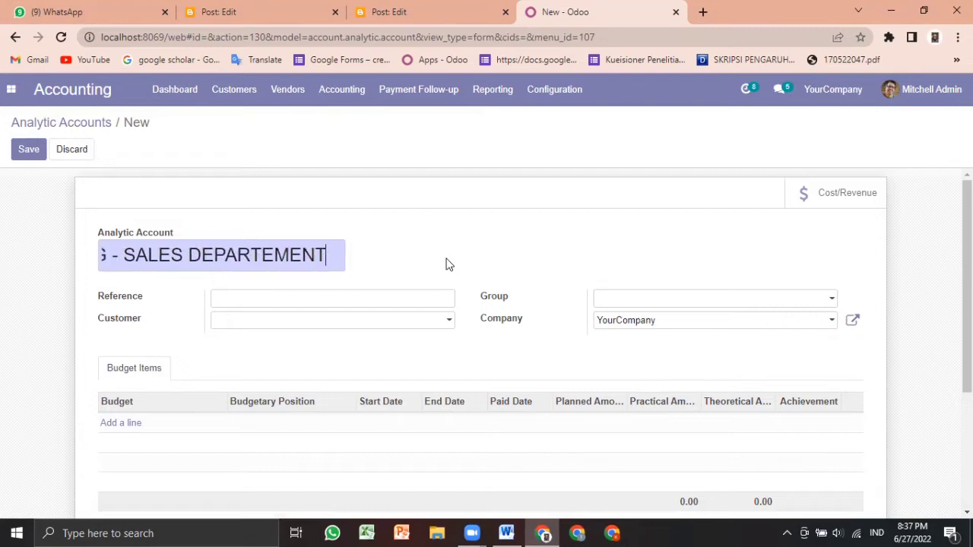
- Give the training account the reference U25, save it and return to the analytic accounts list
{"action": "left_click", "coordinate": [431, 299]}
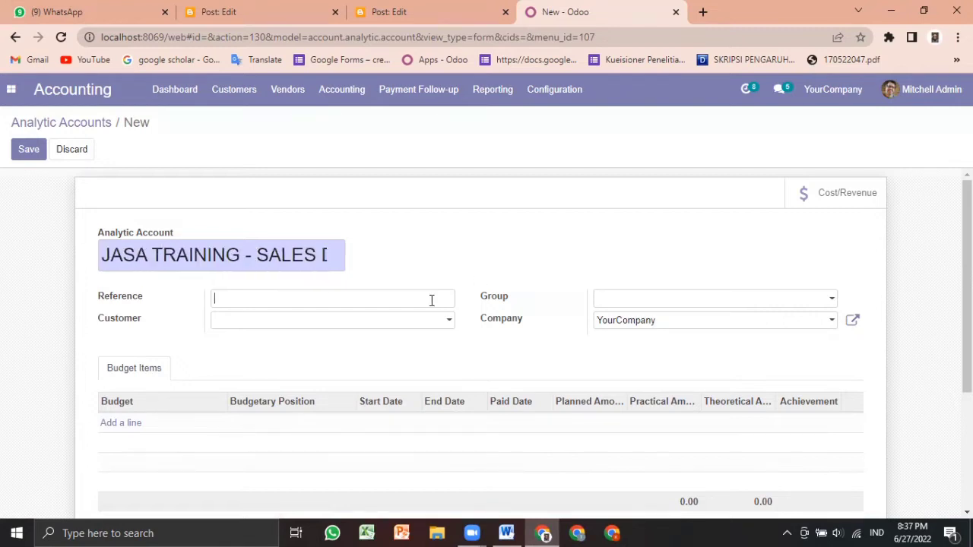
{"action": "type", "text": "U25"}
{"action": "left_click", "coordinate": [27, 151]}
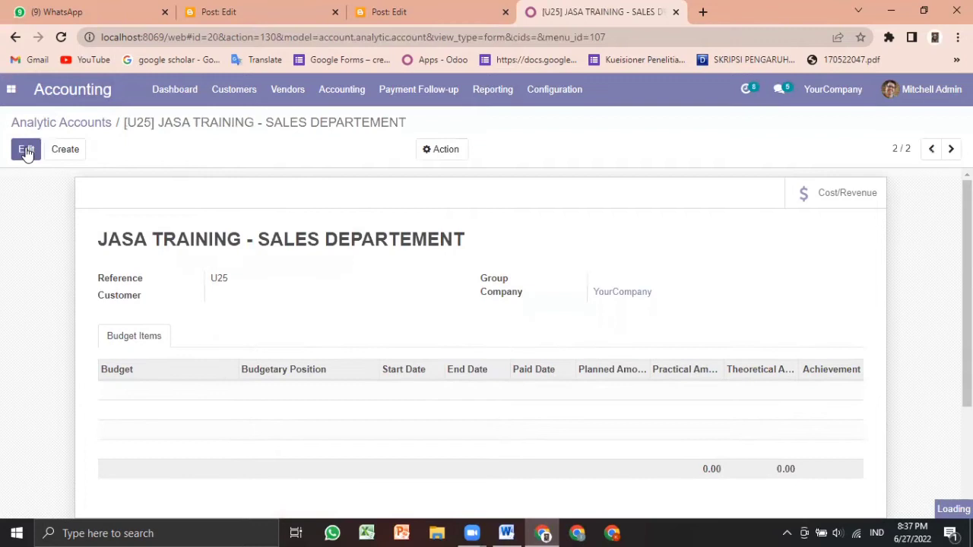
{"action": "left_click", "coordinate": [72, 124]}
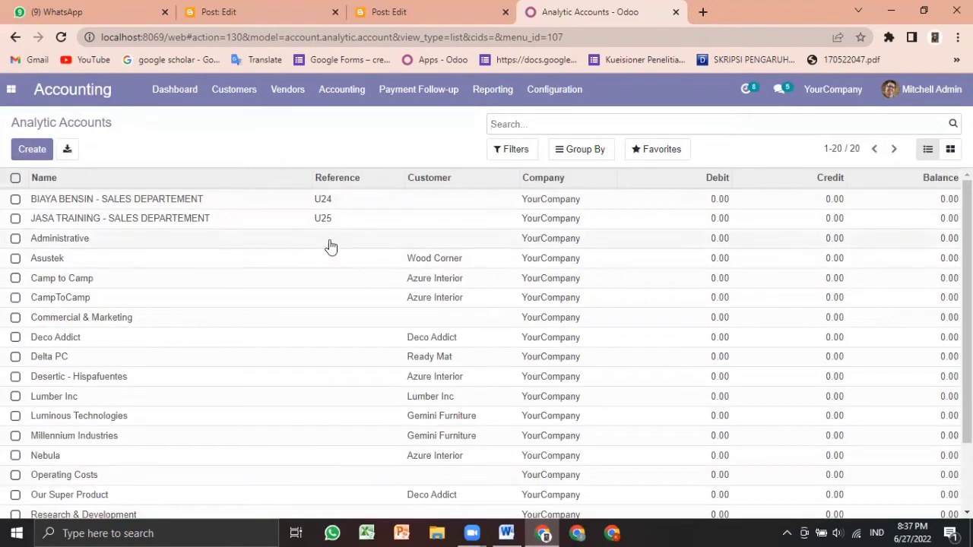
- Open the budgetary positions configuration and start a new position named "Biaya"
{"action": "left_click", "coordinate": [554, 88]}
{"action": "scroll", "coordinate": [612, 456], "scroll_direction": "down", "scroll_amount": 1}
{"action": "left_click", "coordinate": [612, 461]}
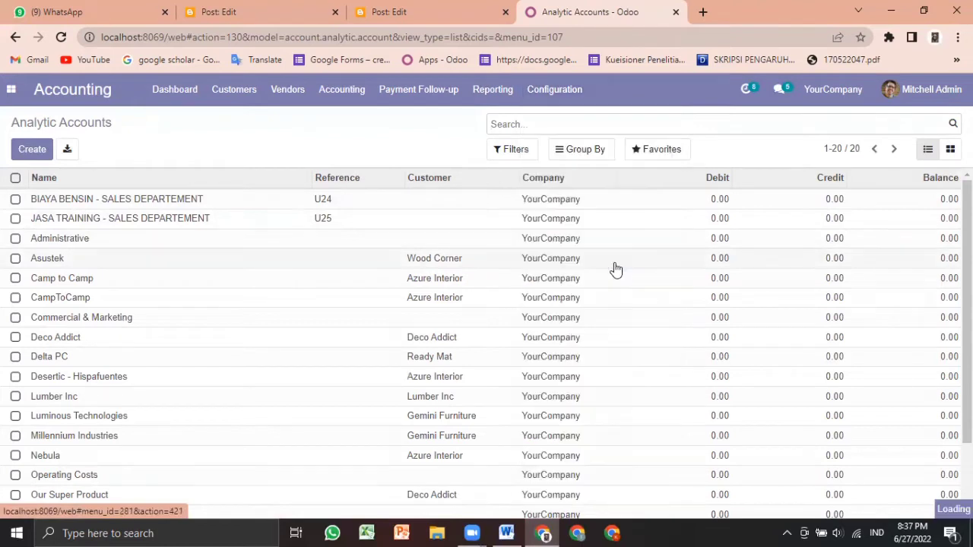
{"action": "left_click", "coordinate": [32, 149]}
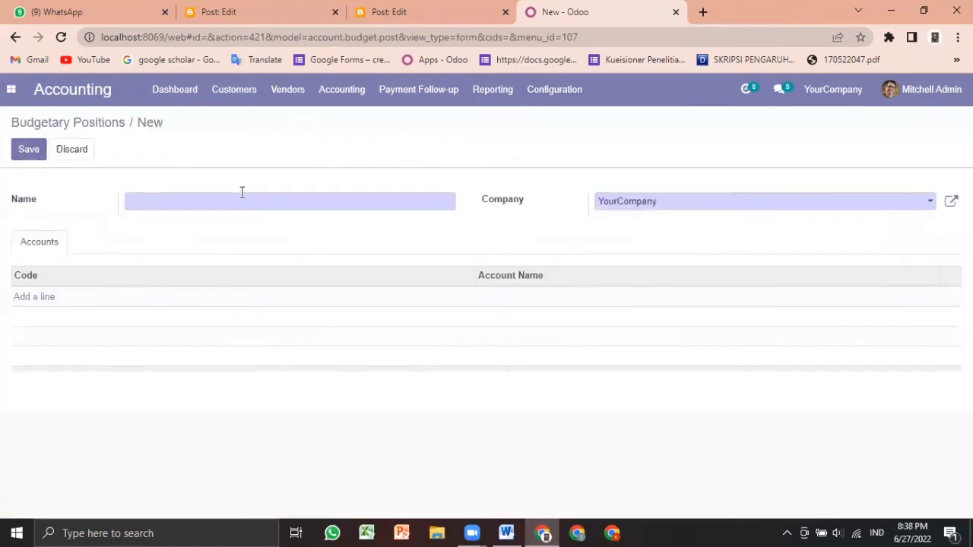
{"action": "type", "text": "Biaya"}
- Add the account 69000000 Other Expenses to the Biaya position and save it
{"action": "left_click", "coordinate": [30, 296]}
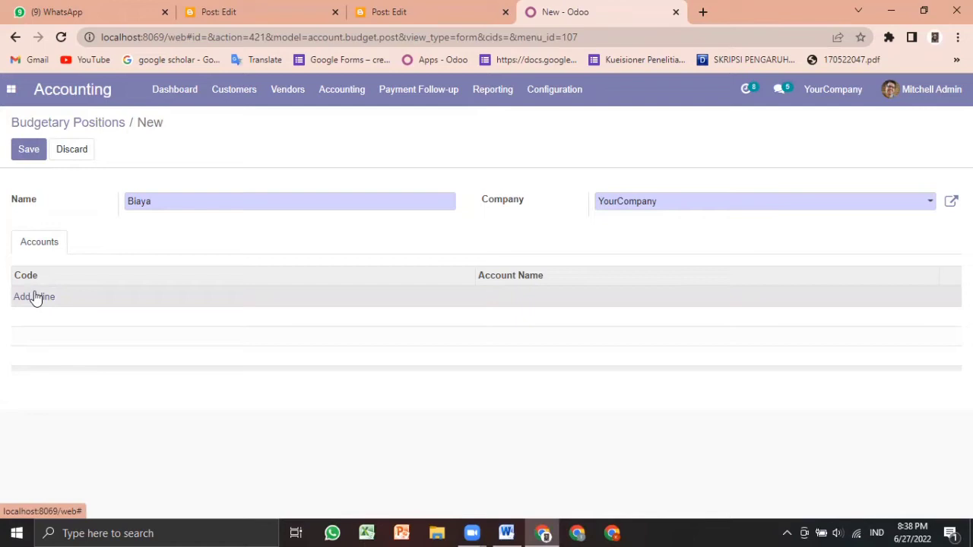
{"action": "left_click", "coordinate": [34, 297]}
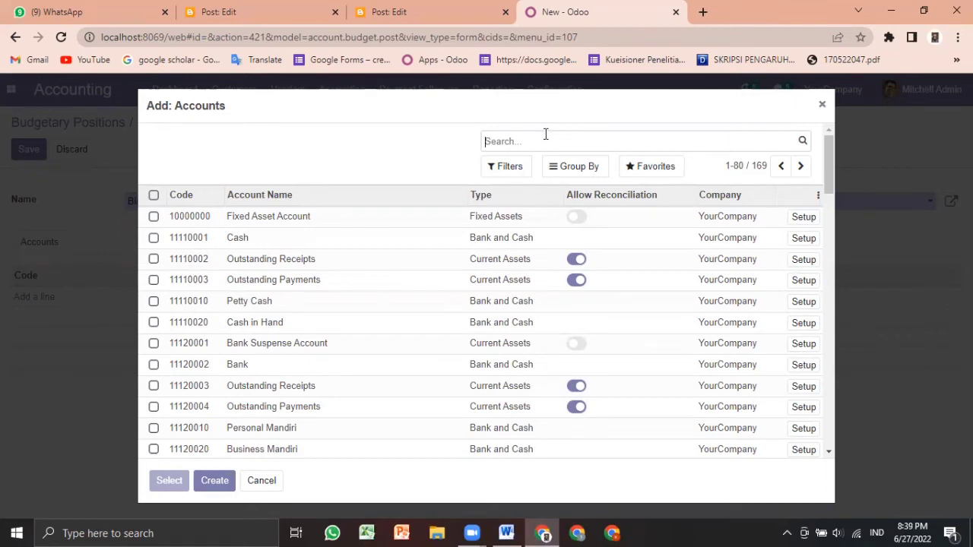
{"action": "type", "text": "other expense"}
{"action": "key", "text": "Return"}
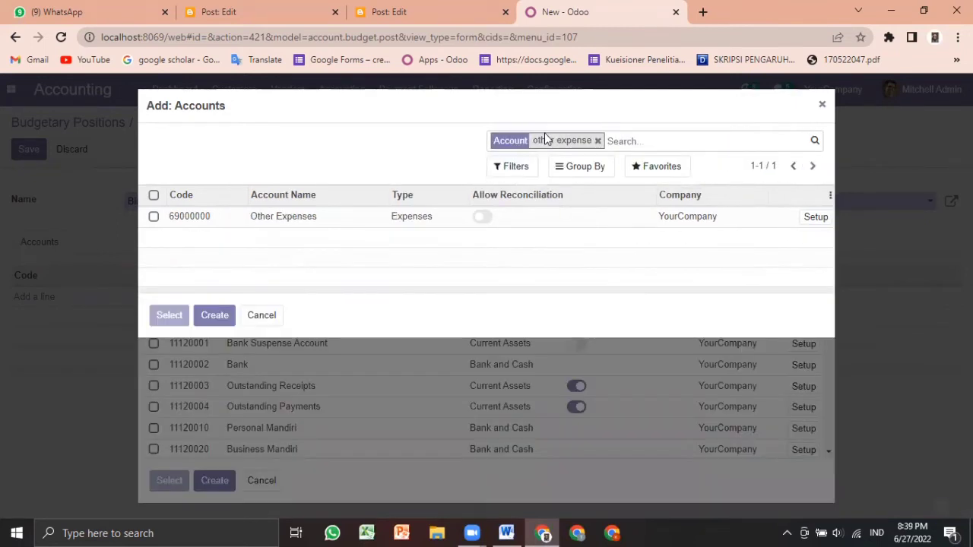
{"action": "left_click", "coordinate": [154, 217]}
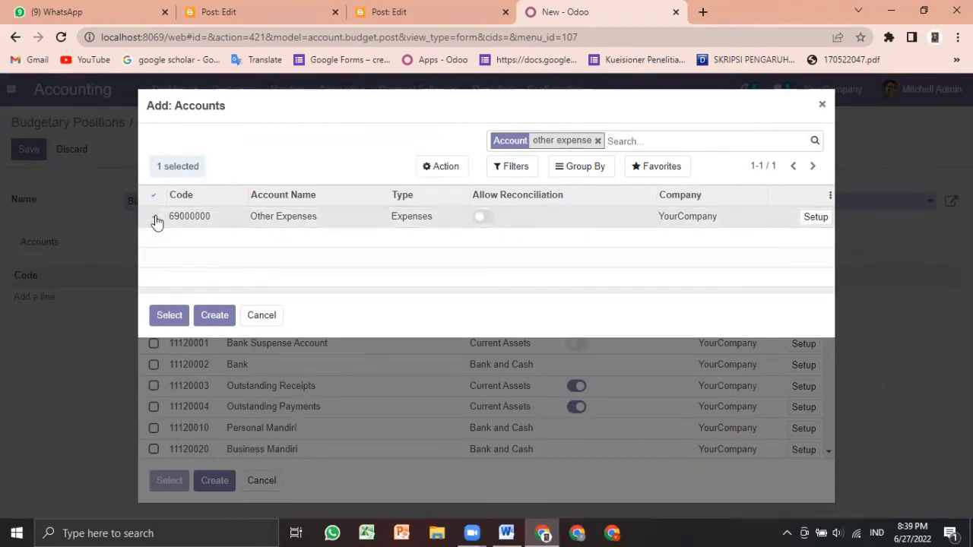
{"action": "left_click", "coordinate": [171, 315]}
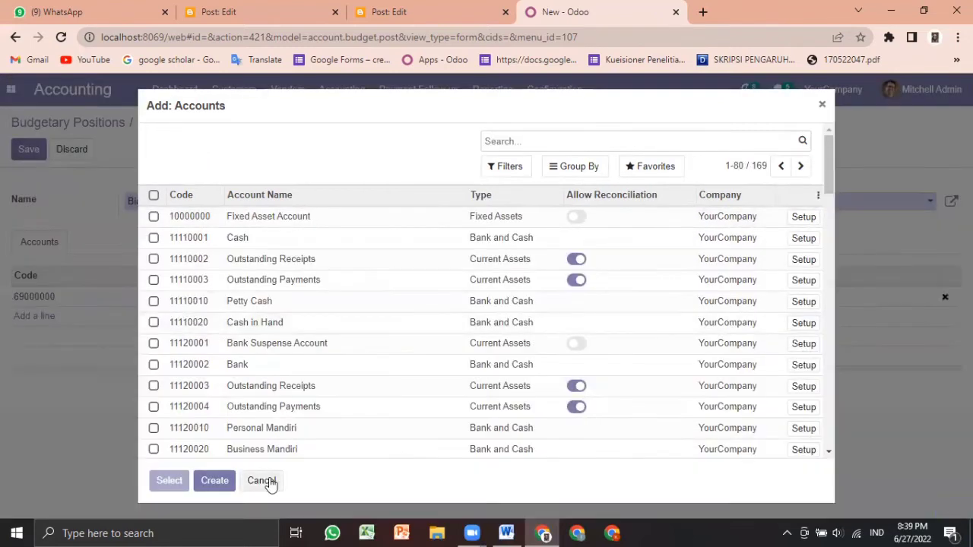
{"action": "left_click", "coordinate": [261, 480]}
{"action": "left_click", "coordinate": [29, 149]}
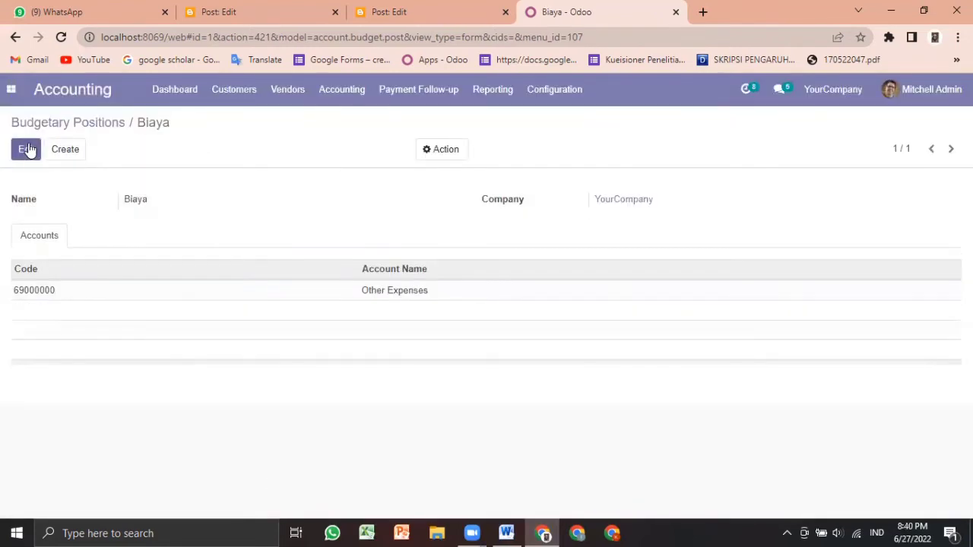
- Create and save a budgetary position named "Pendapatan" with the account 41000010 Sales, and return to the positions list
{"action": "left_click", "coordinate": [64, 149]}
{"action": "type", "text": "Pendapatan"}
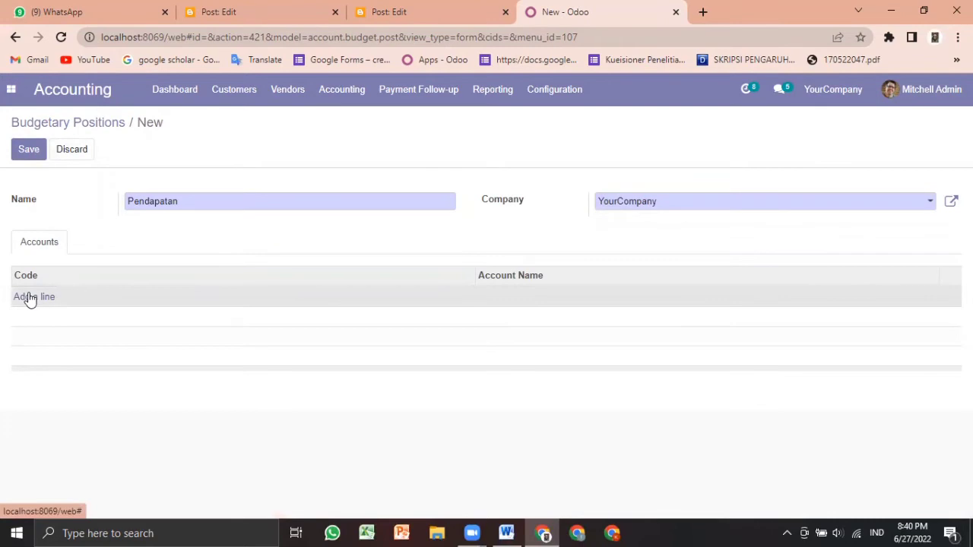
{"action": "left_click", "coordinate": [29, 298]}
{"action": "type", "text": "sal"}
{"action": "key", "text": "Return"}
{"action": "left_click", "coordinate": [152, 259]}
{"action": "left_click", "coordinate": [167, 341]}
{"action": "left_click", "coordinate": [28, 149]}
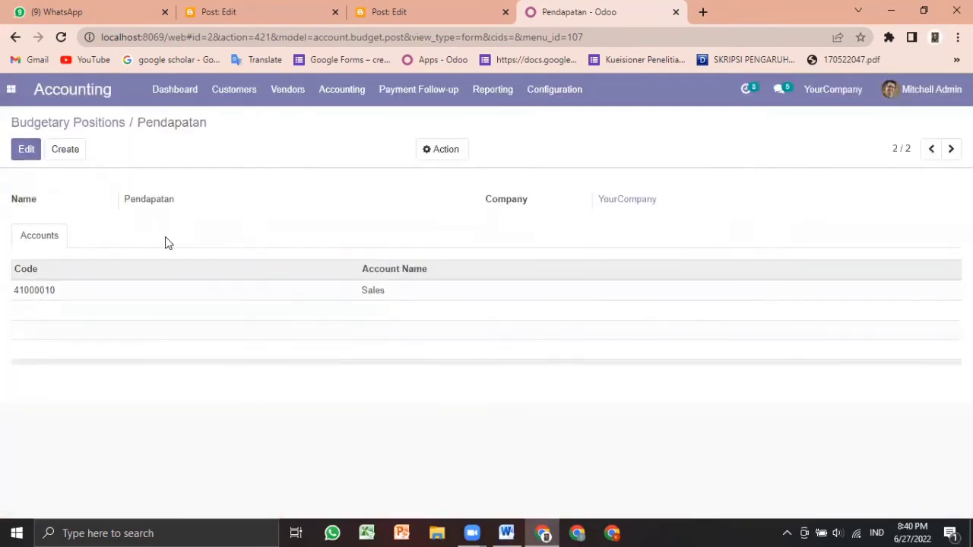
{"action": "left_click", "coordinate": [71, 122]}
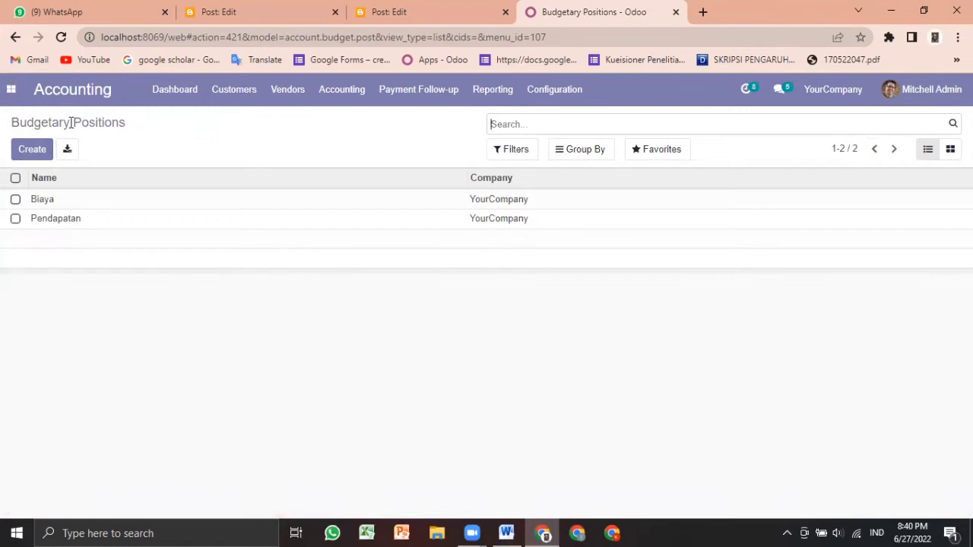
- Open the budgets and start a new budget named "BUDGET DAN TARGET 2022"
{"action": "left_click", "coordinate": [346, 93]}
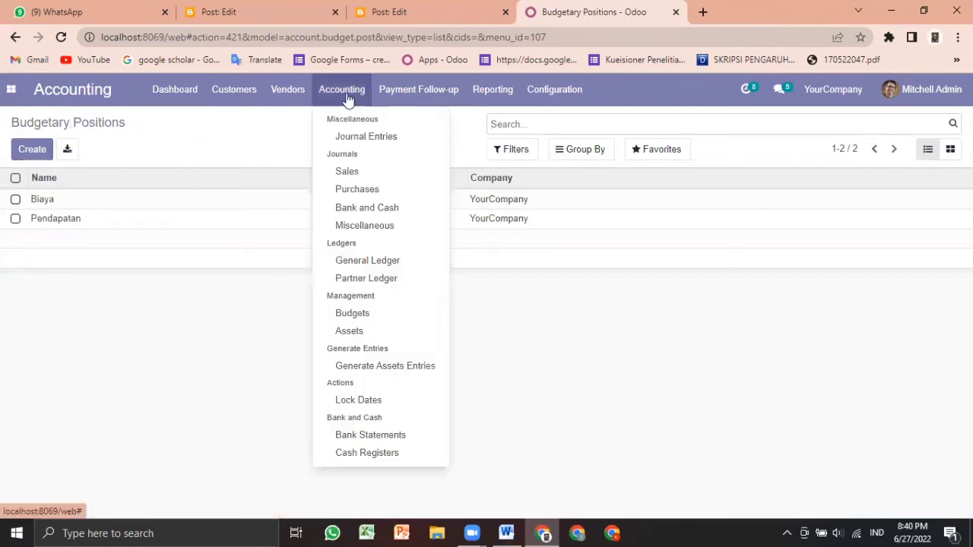
{"action": "left_click", "coordinate": [364, 318]}
{"action": "left_click", "coordinate": [29, 151]}
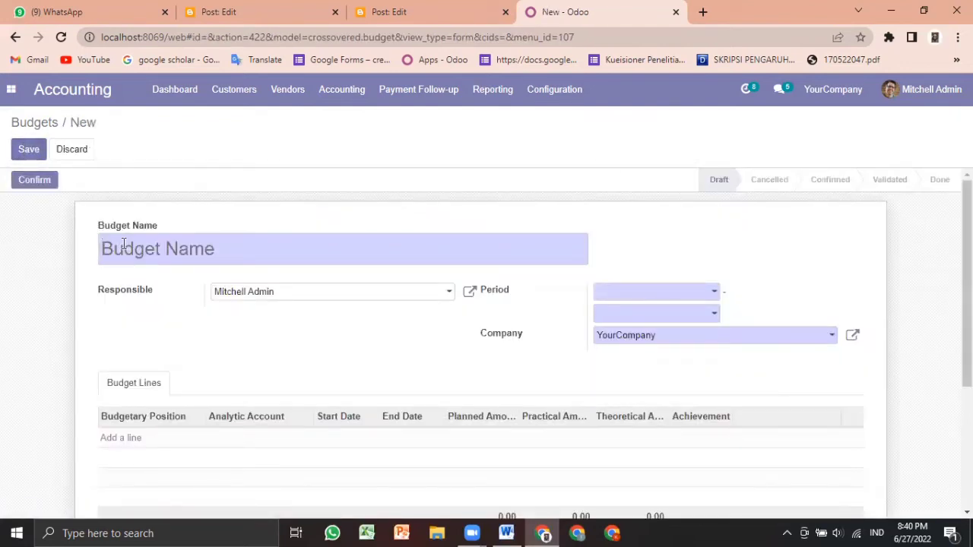
{"action": "type", "text": "BUDGET DAN TARGET 2022"}
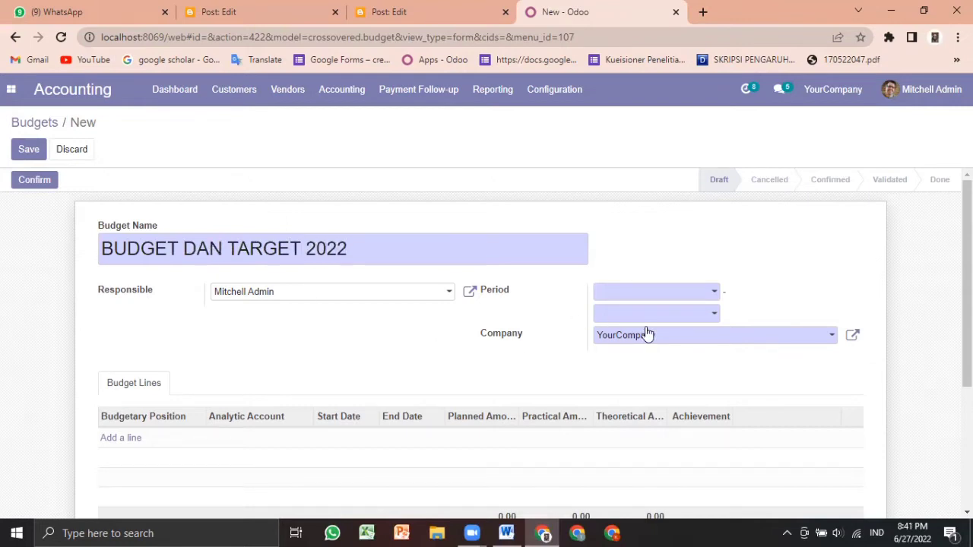
- Set the budget period from 01/01/2022 to 12/31/2022
{"action": "left_click", "coordinate": [697, 291]}
{"action": "left_click", "coordinate": [616, 125]}
{"action": "left_click", "coordinate": [616, 125]}
{"action": "left_click", "coordinate": [616, 125]}
{"action": "left_click", "coordinate": [615, 125]}
{"action": "left_click", "coordinate": [616, 126]}
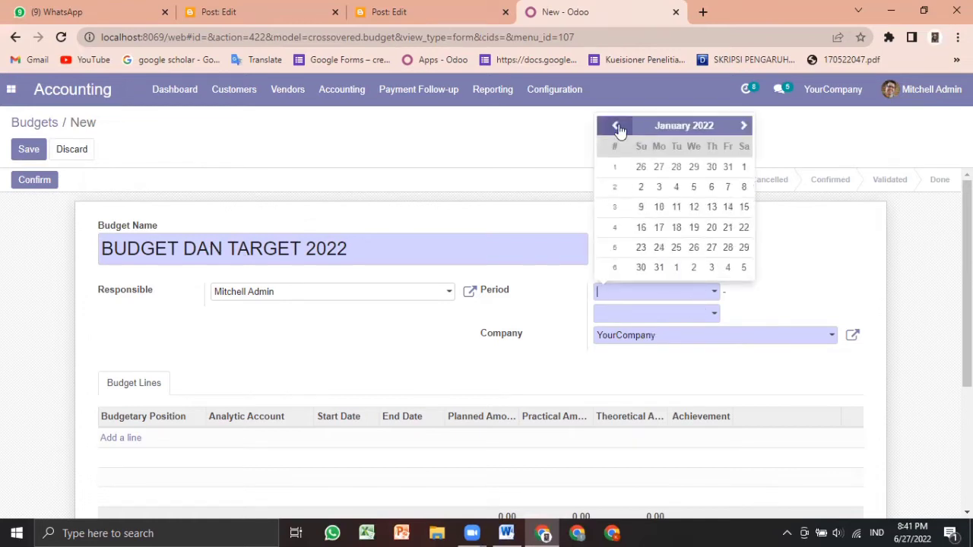
{"action": "left_click", "coordinate": [743, 167]}
{"action": "left_click", "coordinate": [698, 314]}
{"action": "left_click", "coordinate": [668, 145]}
{"action": "left_click", "coordinate": [719, 280]}
{"action": "left_click", "coordinate": [740, 269]}
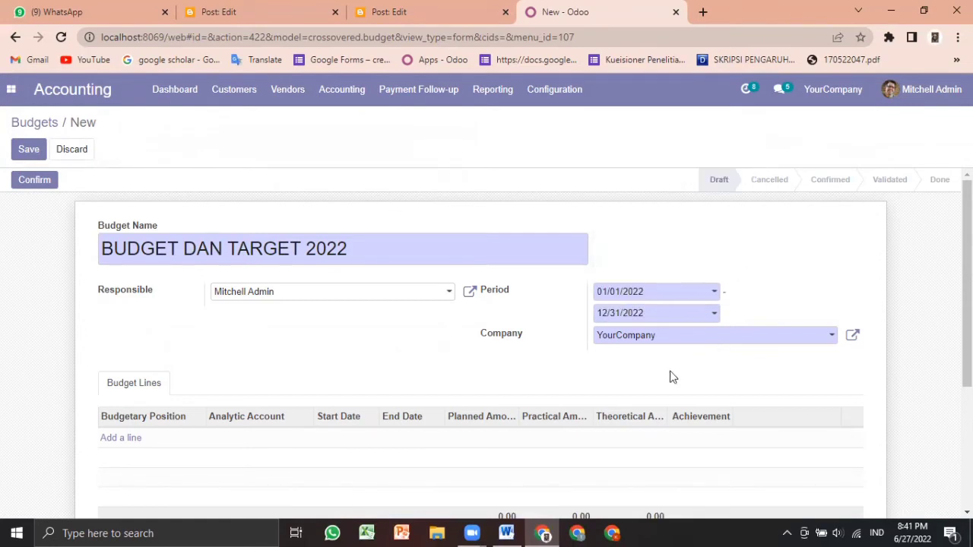
- Add a budget line for position Biaya with analytic account [U24] BIAYA BENSIN and a planned amount of -100,000
{"action": "left_click", "coordinate": [114, 436]}
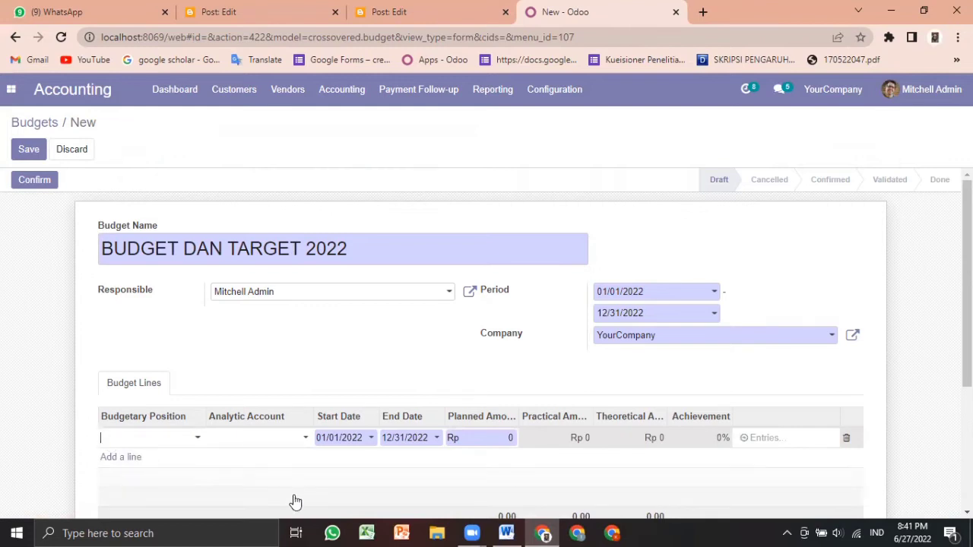
{"action": "left_click", "coordinate": [197, 438]}
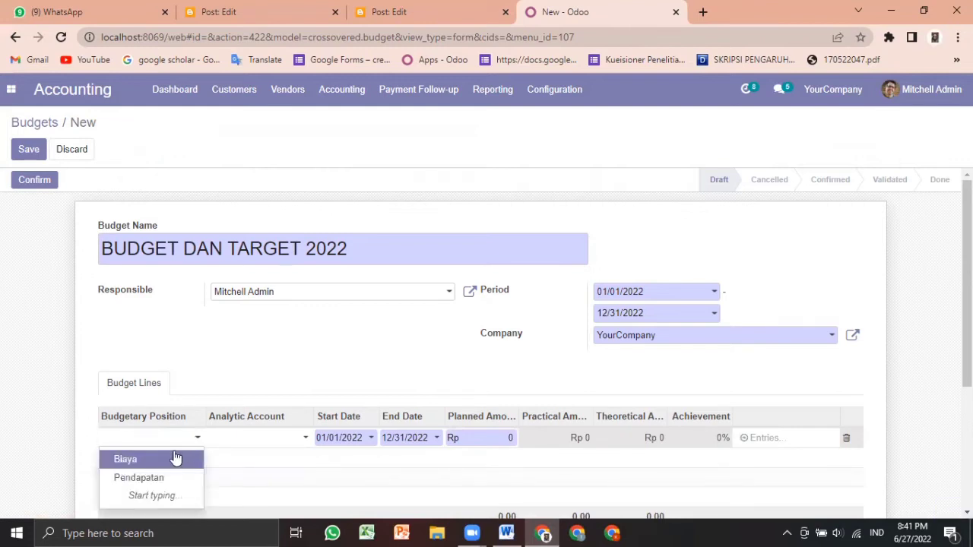
{"action": "left_click", "coordinate": [174, 459]}
{"action": "left_click", "coordinate": [270, 438]}
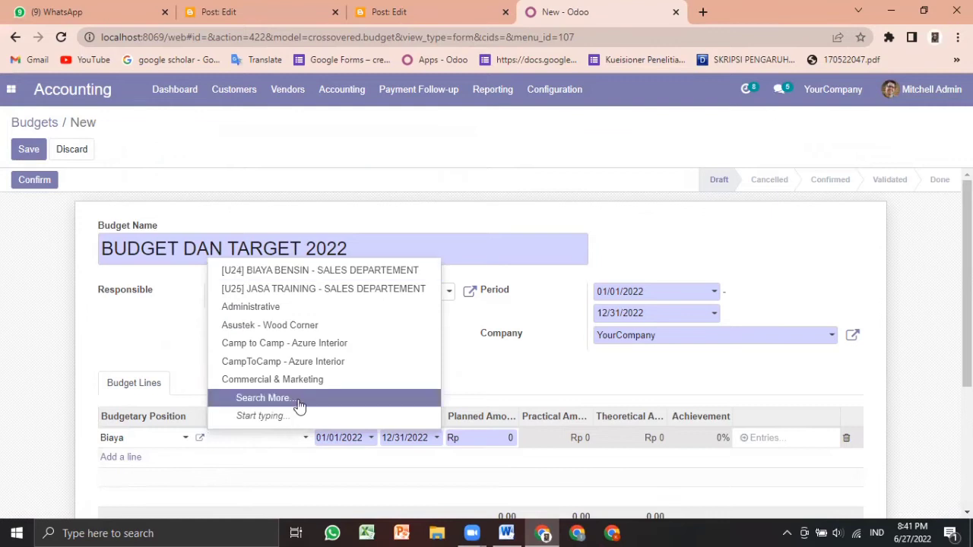
{"action": "left_click", "coordinate": [373, 275]}
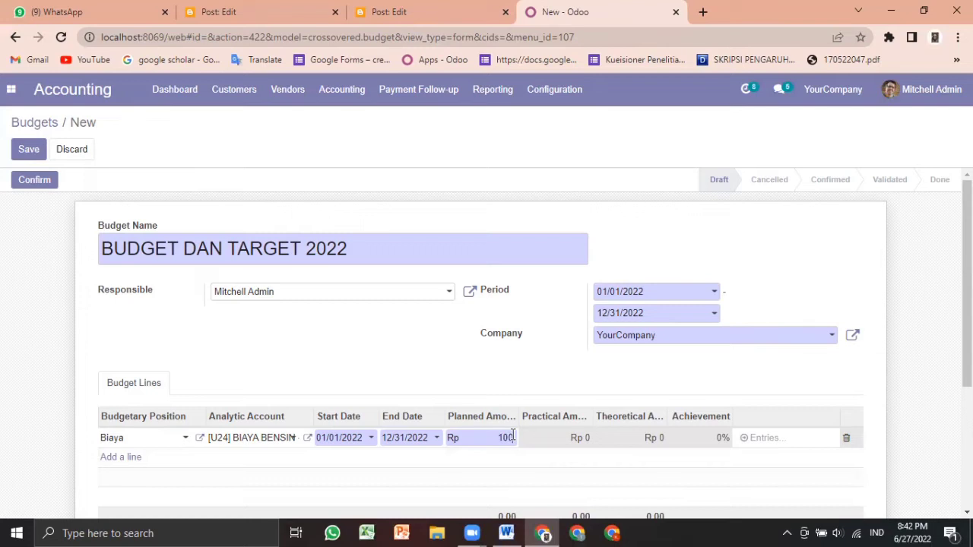
{"action": "type", "text": "000"}
- Add a second budget line for position Pendapatan with the analytic account [U25] JASA TRAINING - SALES DEPARTEMENT
{"action": "left_click", "coordinate": [111, 457]}
{"action": "left_click", "coordinate": [197, 460]}
{"action": "left_click", "coordinate": [172, 417]}
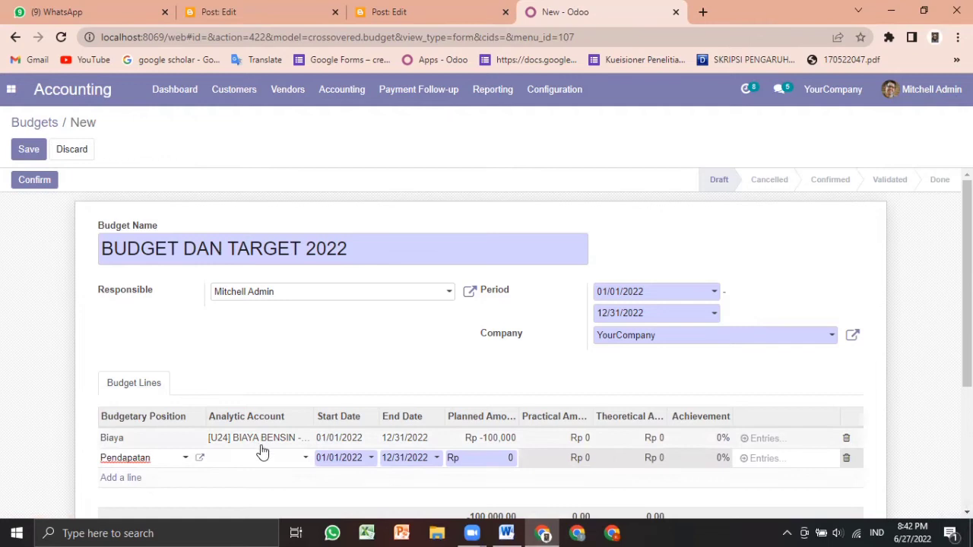
{"action": "left_click", "coordinate": [303, 458]}
{"action": "left_click", "coordinate": [343, 309]}
- Set the planned amount of the Pendapatan line to 200,000
{"action": "left_click", "coordinate": [509, 457]}
{"action": "type", "text": "-"}
{"action": "key", "text": "BackSpace"}
{"action": "type", "text": "150"}
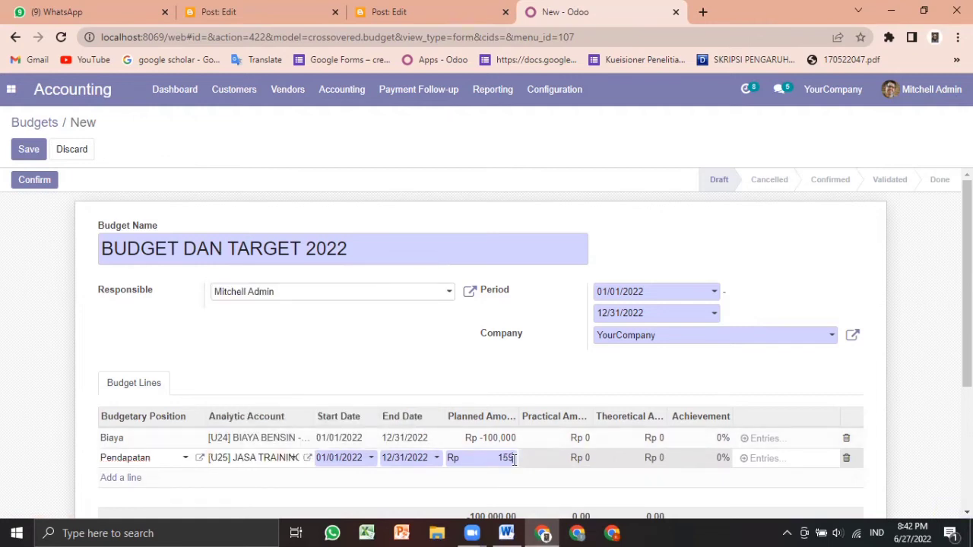
{"action": "key", "text": "BackSpace"}
{"action": "key", "text": "BackSpace"}
{"action": "key", "text": "BackSpace"}
{"action": "type", "text": "200.000"}
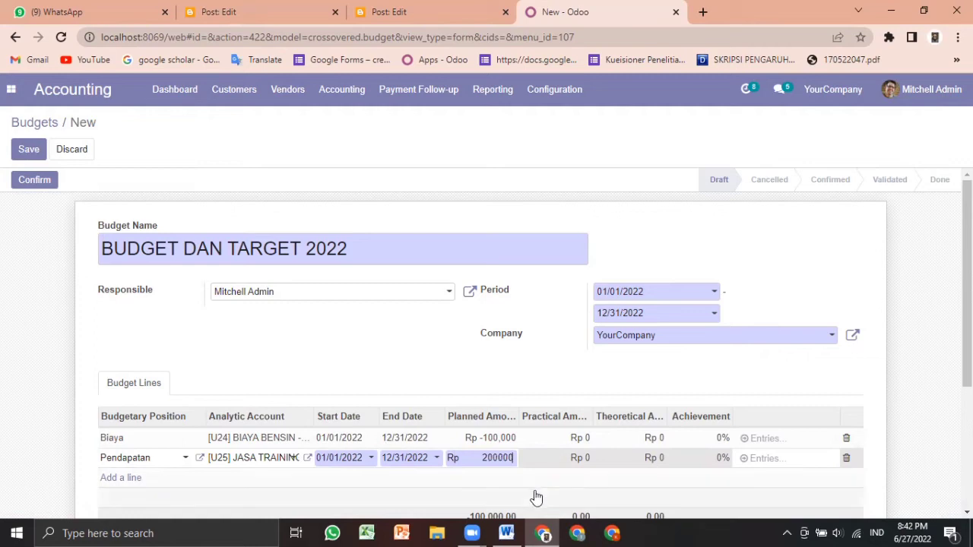
{"action": "left_click", "coordinate": [536, 497]}
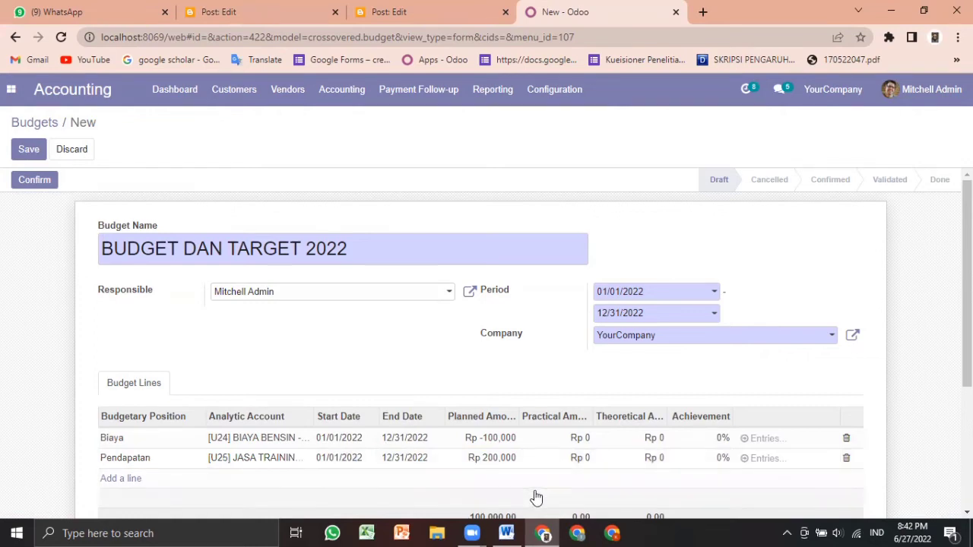
- Save and confirm the BUDGET DAN TARGET 2022 budget
{"action": "left_click", "coordinate": [28, 148]}
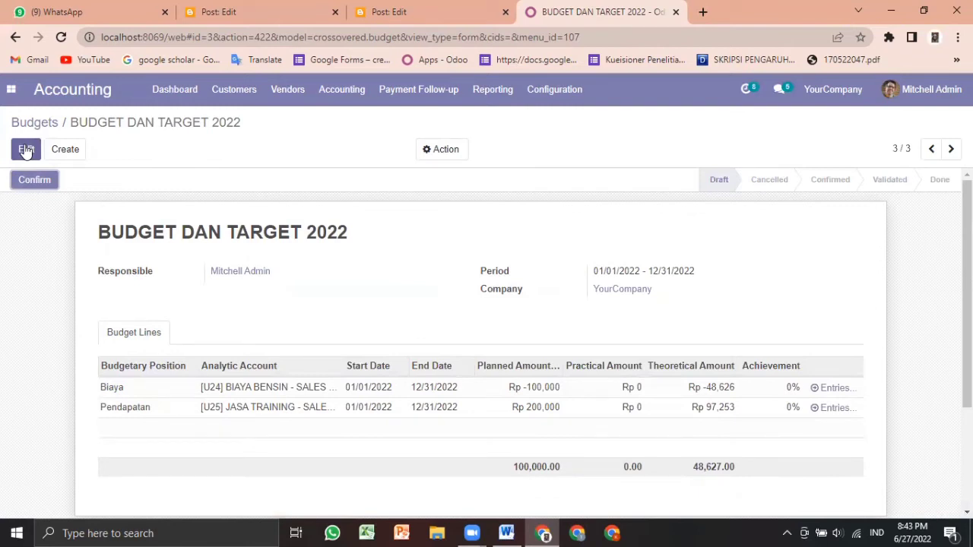
{"action": "left_click", "coordinate": [29, 180]}
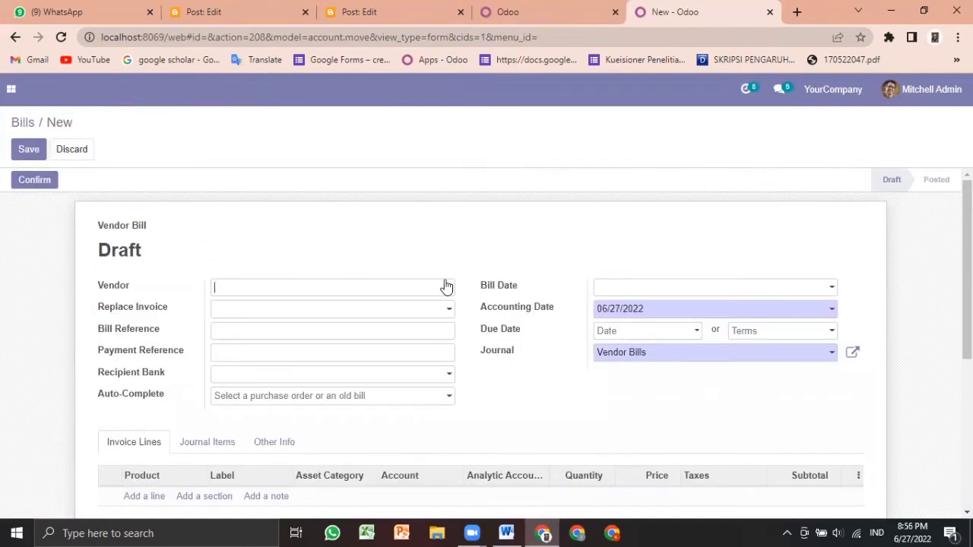
- Fill in the new vendor bill with vendor Azure Interior, bill date 06/27/2022 and payment terms End of Following Month
{"action": "left_click", "coordinate": [446, 286]}
{"action": "left_click", "coordinate": [402, 328]}
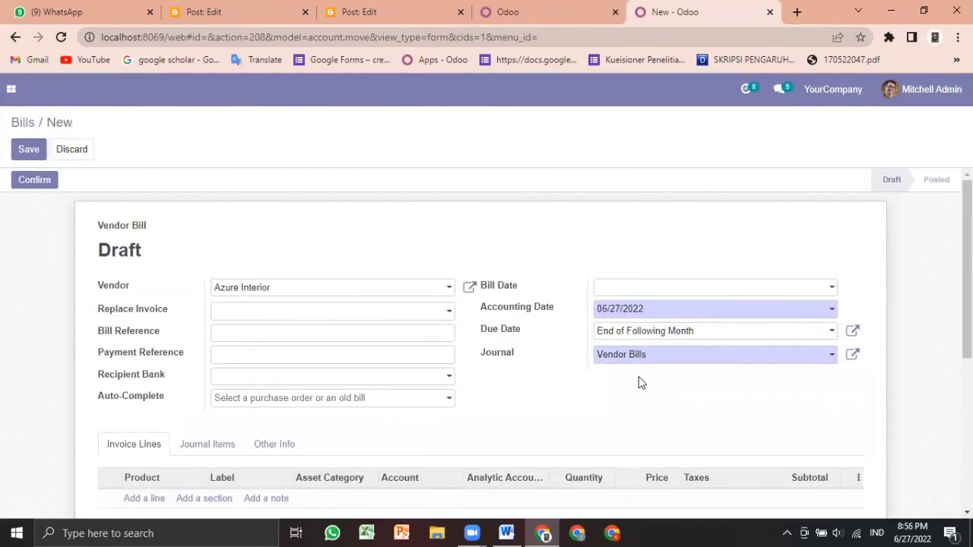
{"action": "left_click", "coordinate": [659, 330]}
{"action": "left_click", "coordinate": [641, 373]}
{"action": "left_click", "coordinate": [679, 330]}
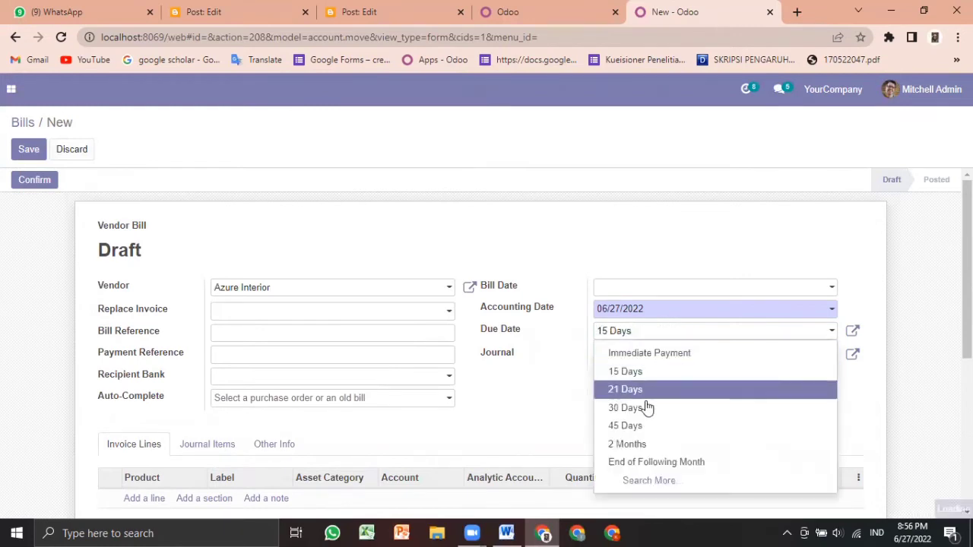
{"action": "left_click", "coordinate": [630, 461]}
{"action": "left_click", "coordinate": [661, 288]}
{"action": "left_click", "coordinate": [661, 243]}
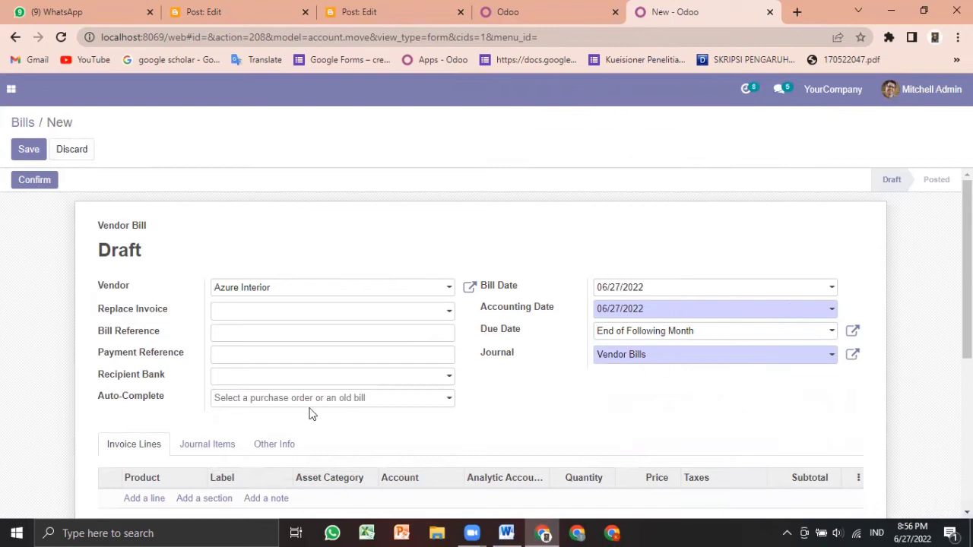
- Add a bill line for the product [BBM024] Bahan Bakar Minyak
{"action": "scroll", "coordinate": [266, 427], "scroll_direction": "down", "scroll_amount": 1}
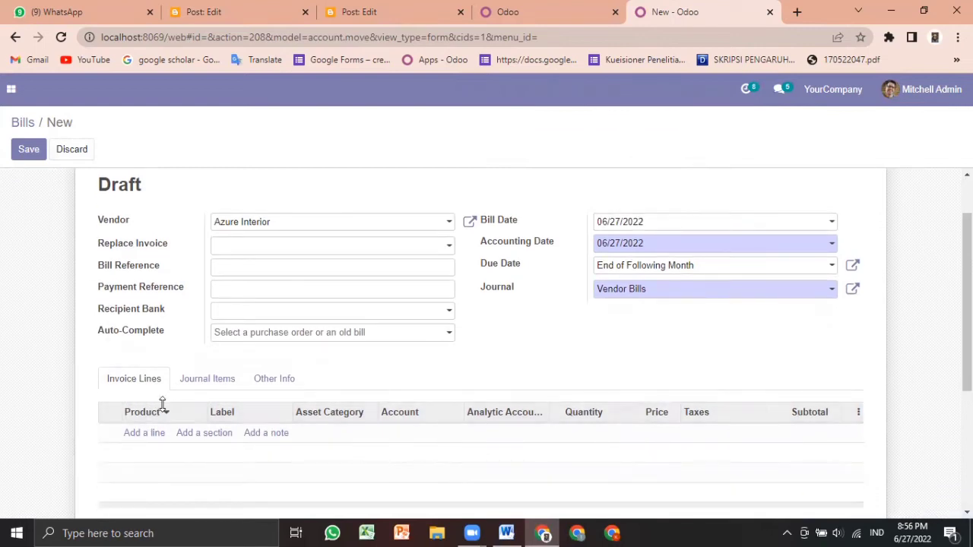
{"action": "left_click", "coordinate": [152, 433]}
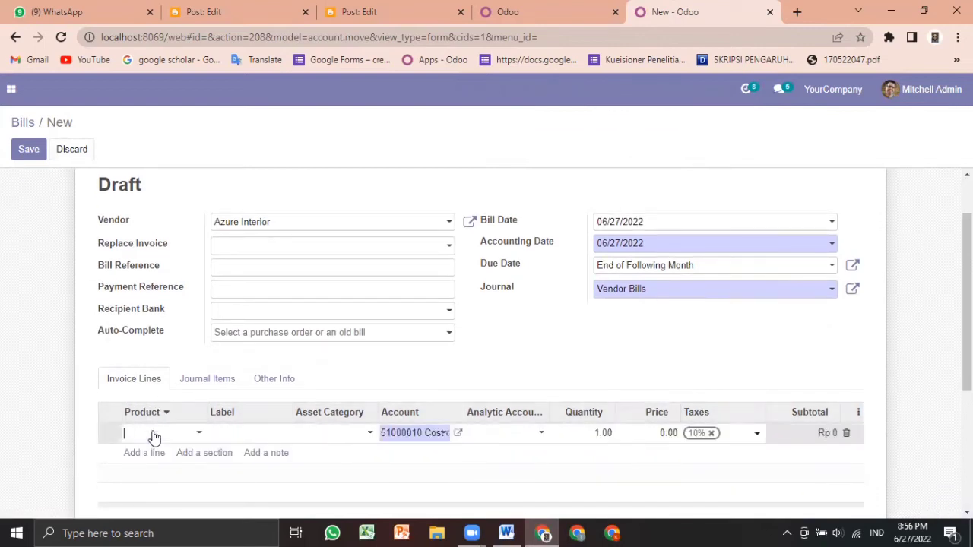
{"action": "left_click", "coordinate": [190, 433]}
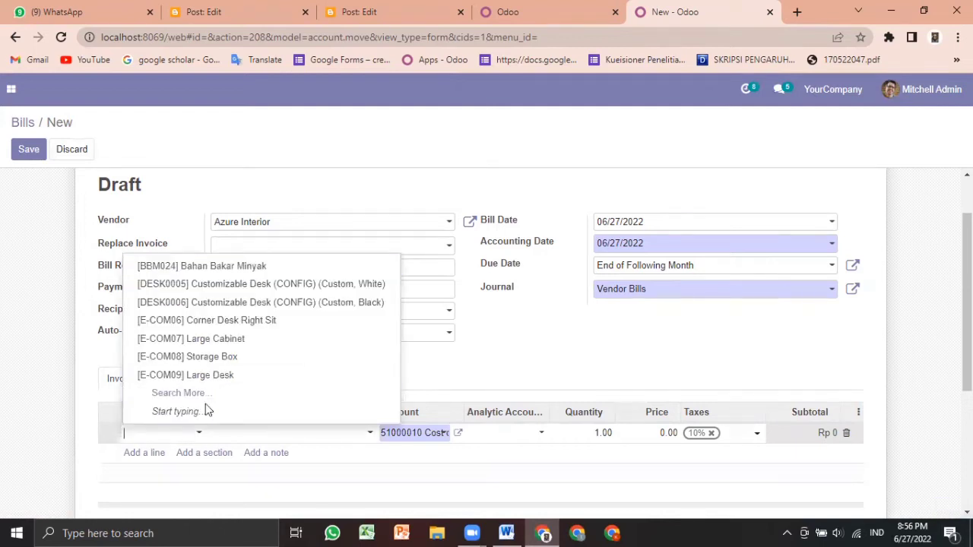
{"action": "left_click", "coordinate": [228, 266]}
- Assign other expense account 69000000 and analytic account [U24] BIAYA BENSIN to the bill line
{"action": "left_click", "coordinate": [487, 443]}
{"action": "left_click", "coordinate": [437, 433]}
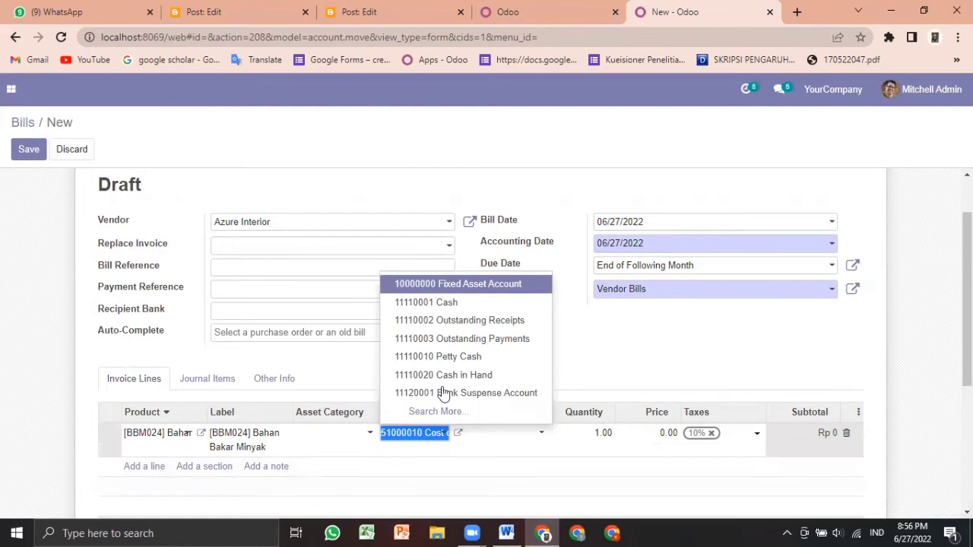
{"action": "left_click", "coordinate": [471, 414]}
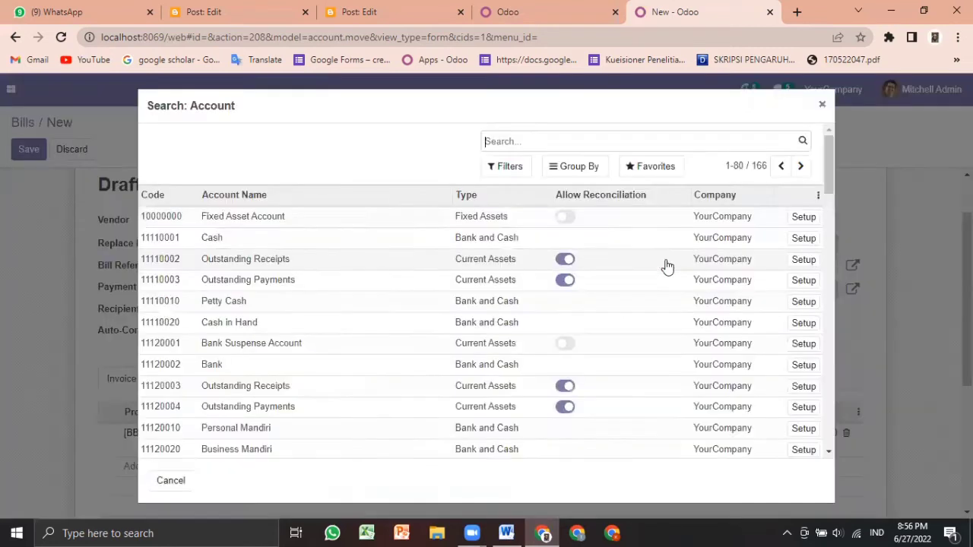
{"action": "type", "text": "other expense"}
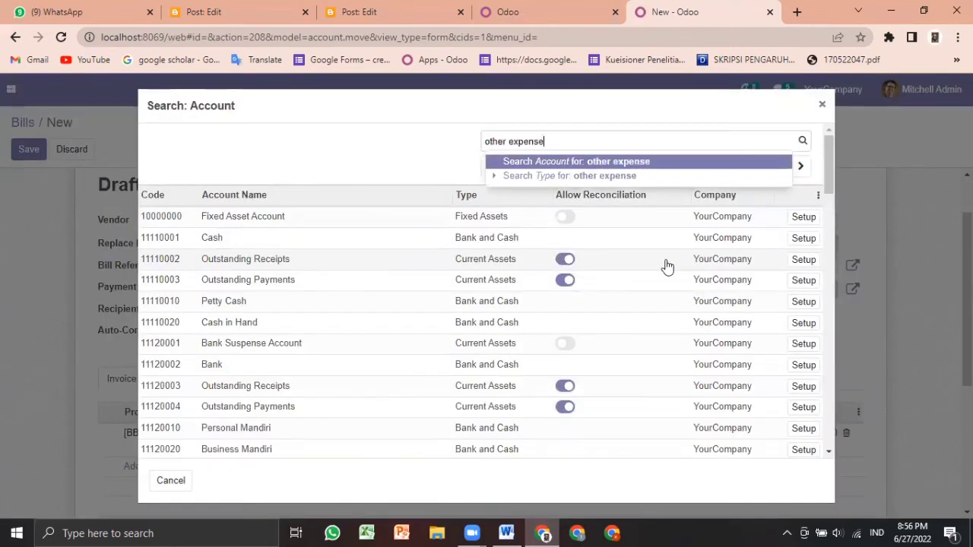
{"action": "key", "text": "Return"}
{"action": "left_click", "coordinate": [228, 218]}
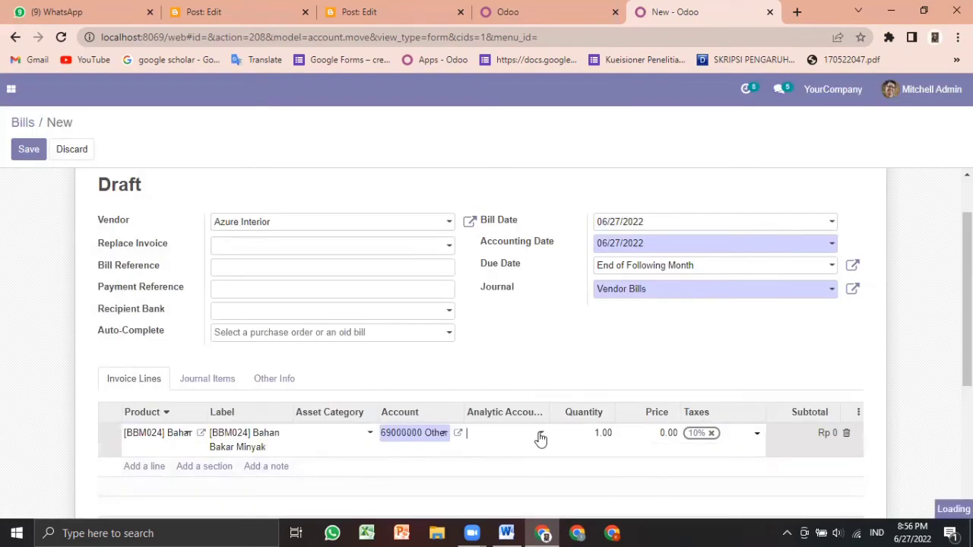
{"action": "left_click", "coordinate": [596, 266]}
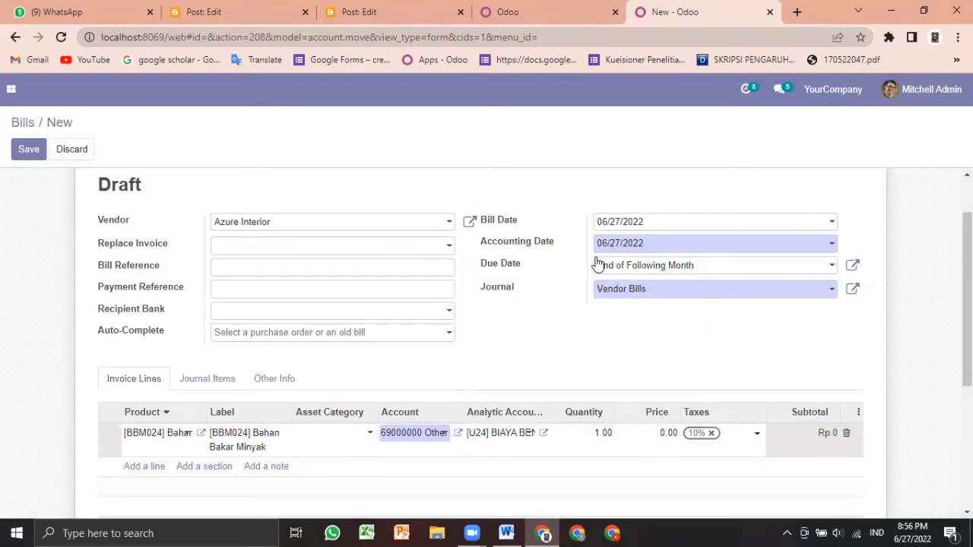
- Price the bill line at 20,000 without the 10% tax, and save and confirm the vendor bill
{"action": "left_click", "coordinate": [602, 433]}
{"action": "left_click", "coordinate": [668, 433]}
{"action": "type", "text": "20000"}
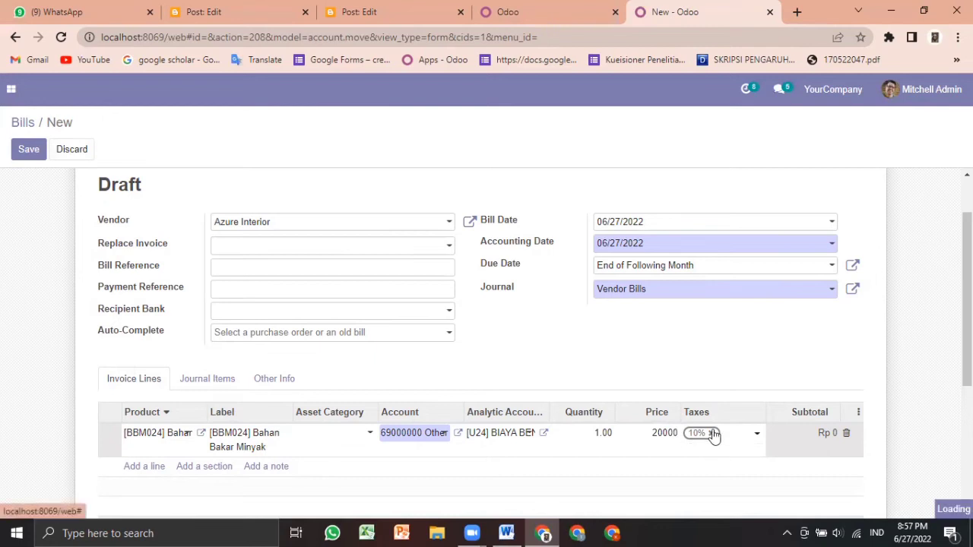
{"action": "left_click", "coordinate": [713, 433]}
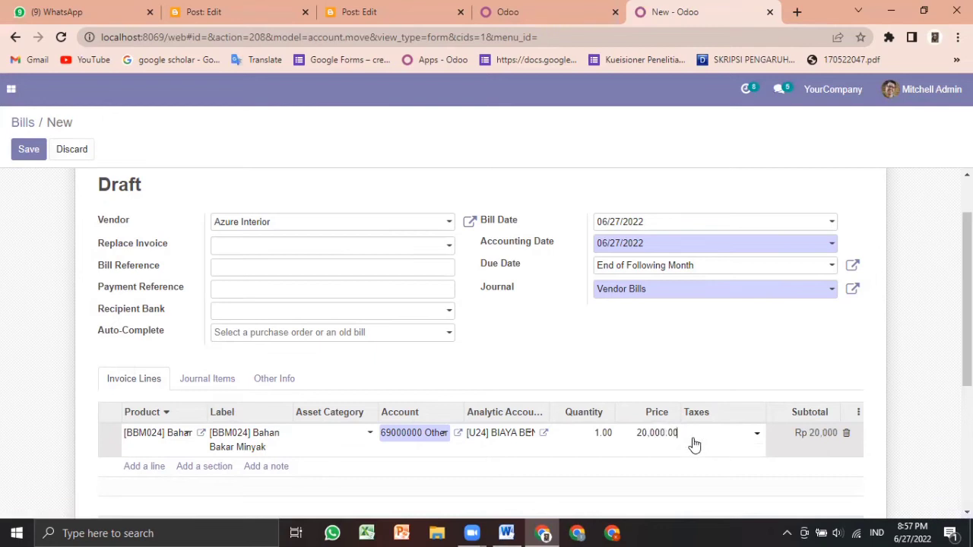
{"action": "left_click", "coordinate": [28, 150]}
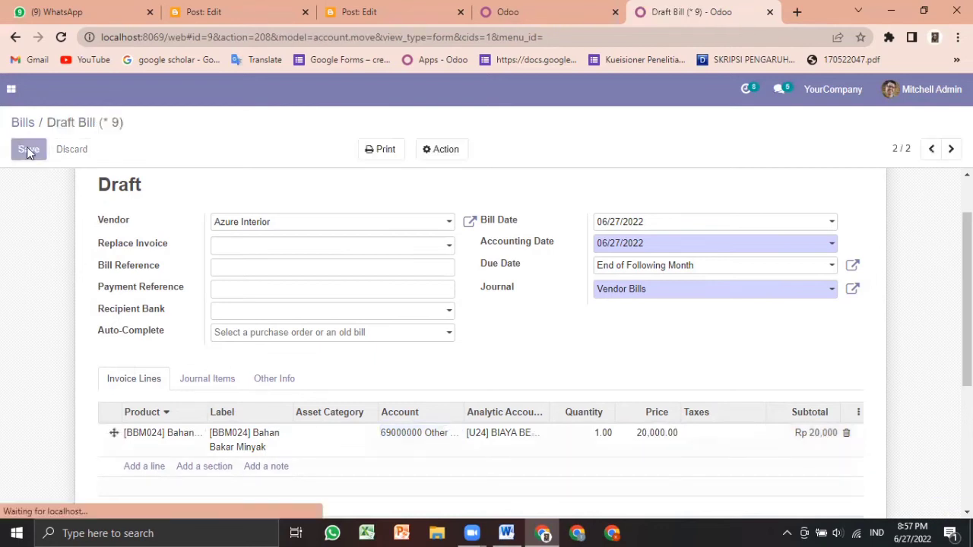
{"action": "left_click", "coordinate": [28, 182]}
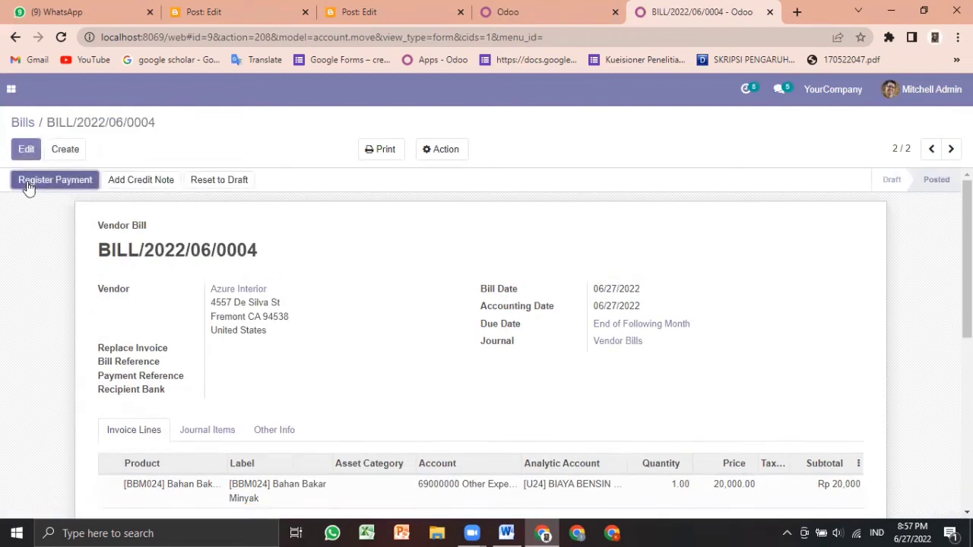
- Reload the 2022 budget to check the practical amount and achievement of the Biaya line
{"action": "left_click", "coordinate": [541, 10]}
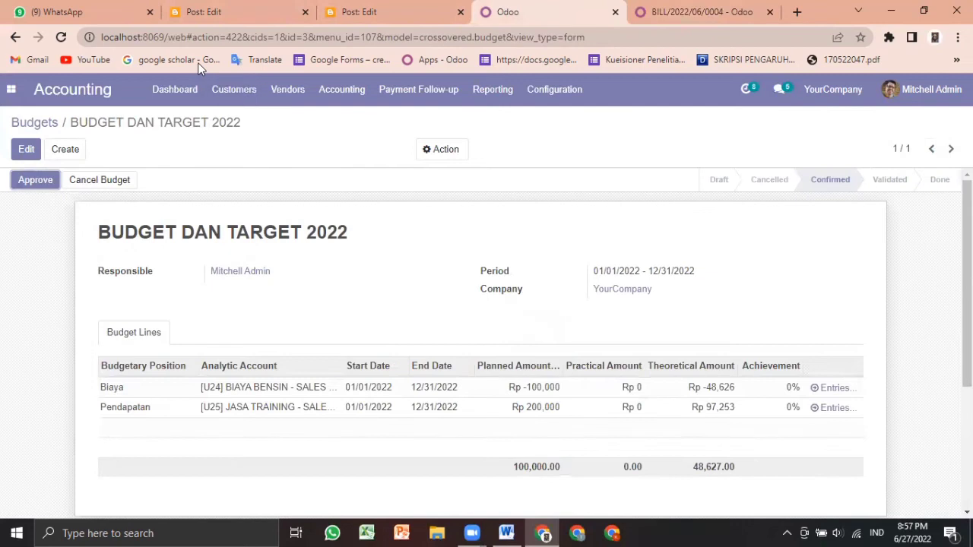
{"action": "left_click", "coordinate": [60, 38]}
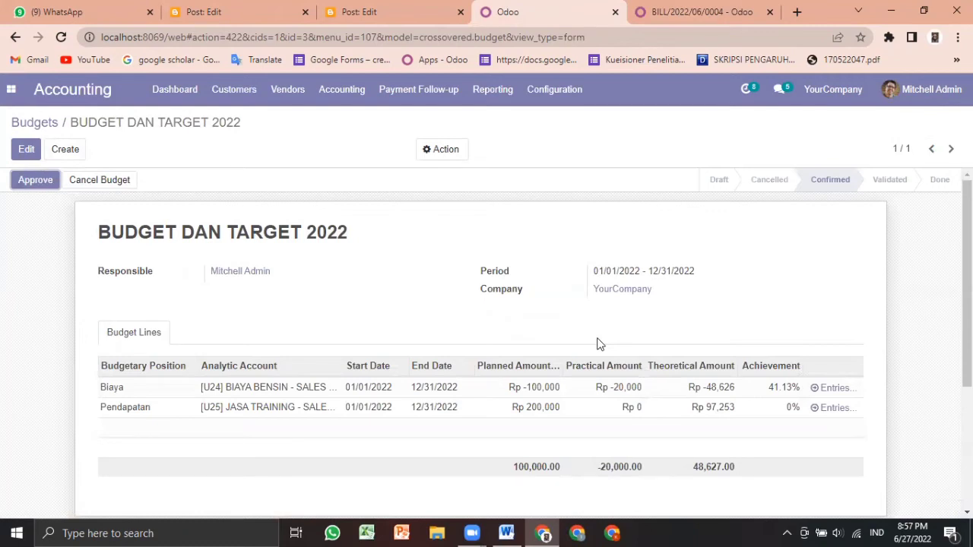
- Create a new customer invoice for Azure Interior
{"action": "left_click", "coordinate": [693, 8]}
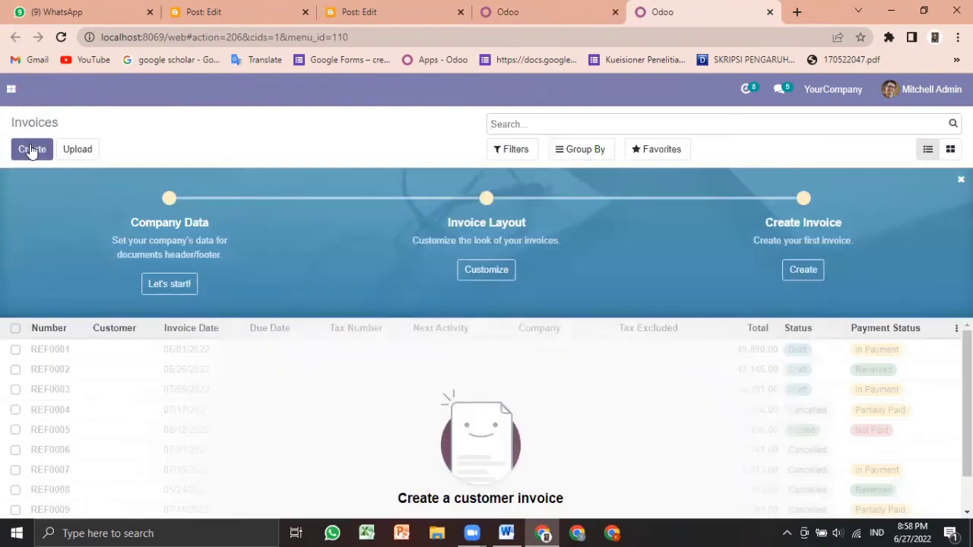
{"action": "left_click", "coordinate": [32, 150]}
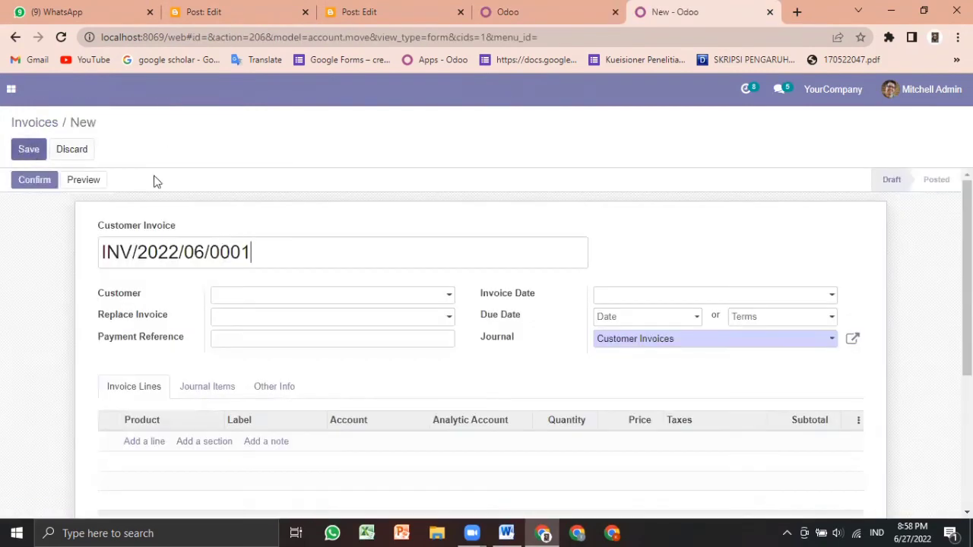
{"action": "left_click", "coordinate": [338, 298]}
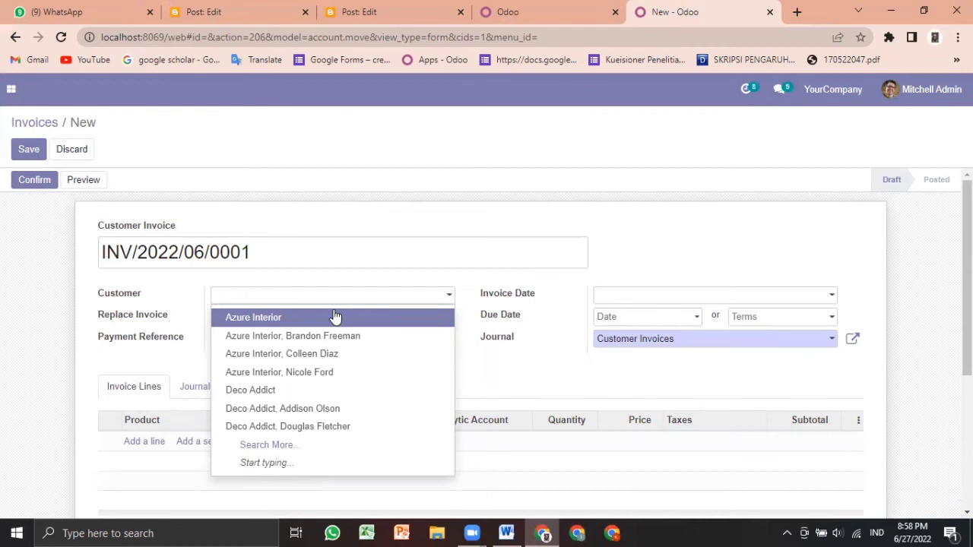
{"action": "left_click", "coordinate": [337, 317]}
- Add an invoice line and start a new product named Micellaneous for it
{"action": "left_click", "coordinate": [143, 446]}
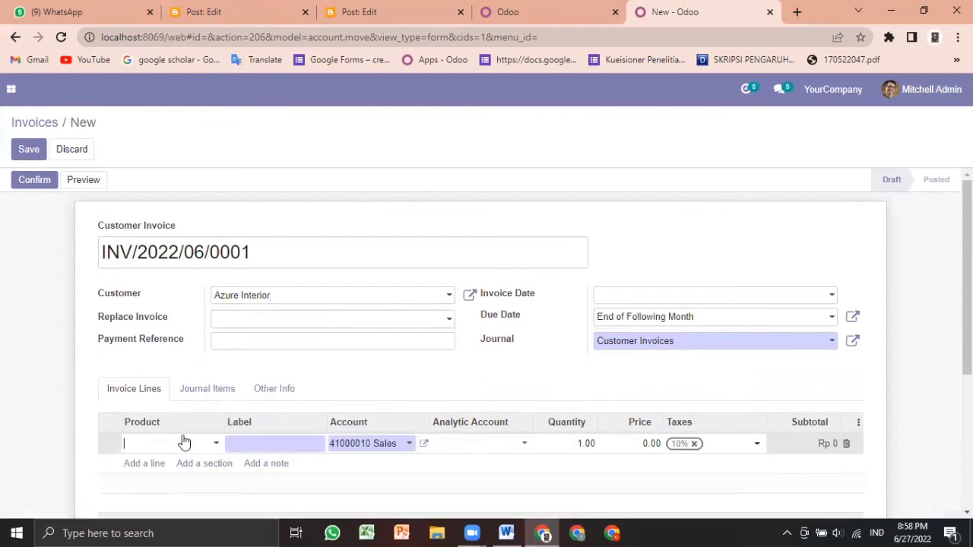
{"action": "left_click", "coordinate": [184, 442]}
{"action": "left_click", "coordinate": [196, 403]}
{"action": "left_click", "coordinate": [171, 481]}
{"action": "type", "text": "Mice"}
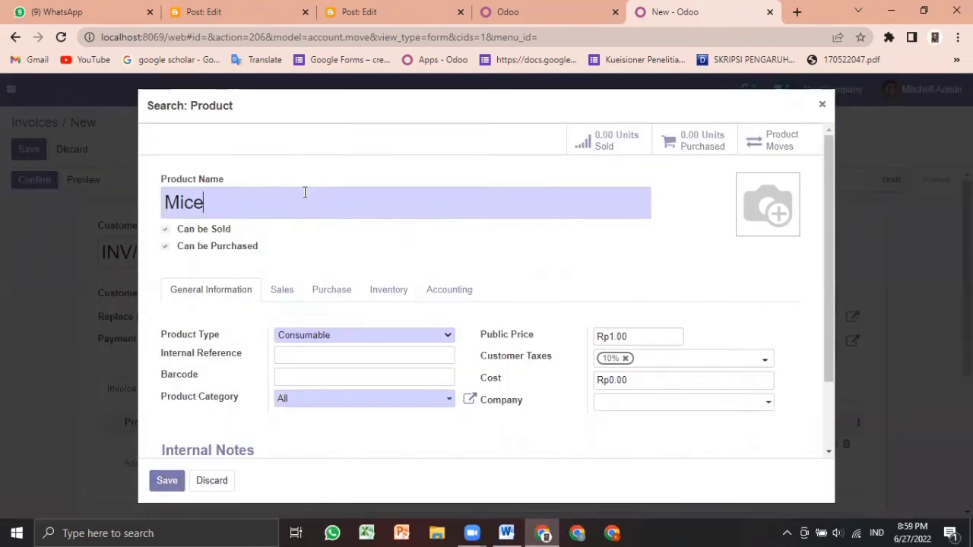
{"action": "type", "text": "llaneous"}
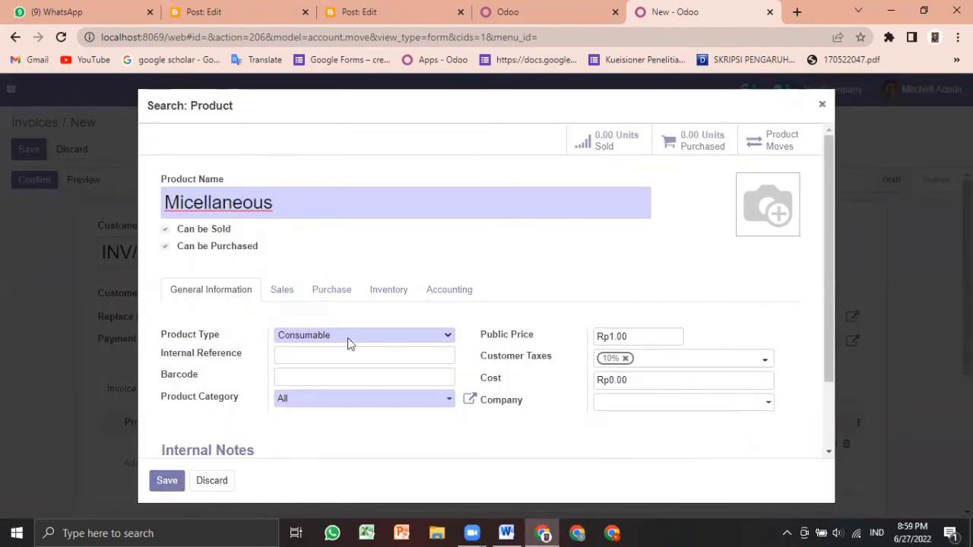
- Save the product with category All / Consumable, internal reference M024, no customer tax and a cleared public price
{"action": "left_click", "coordinate": [347, 405]}
{"action": "left_click", "coordinate": [375, 276]}
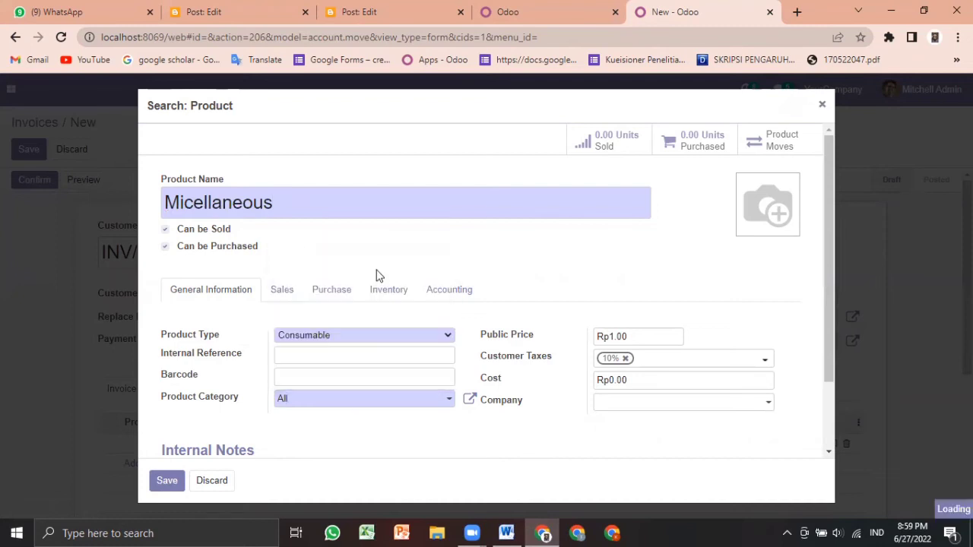
{"action": "left_click", "coordinate": [625, 358]}
{"action": "left_click", "coordinate": [397, 356]}
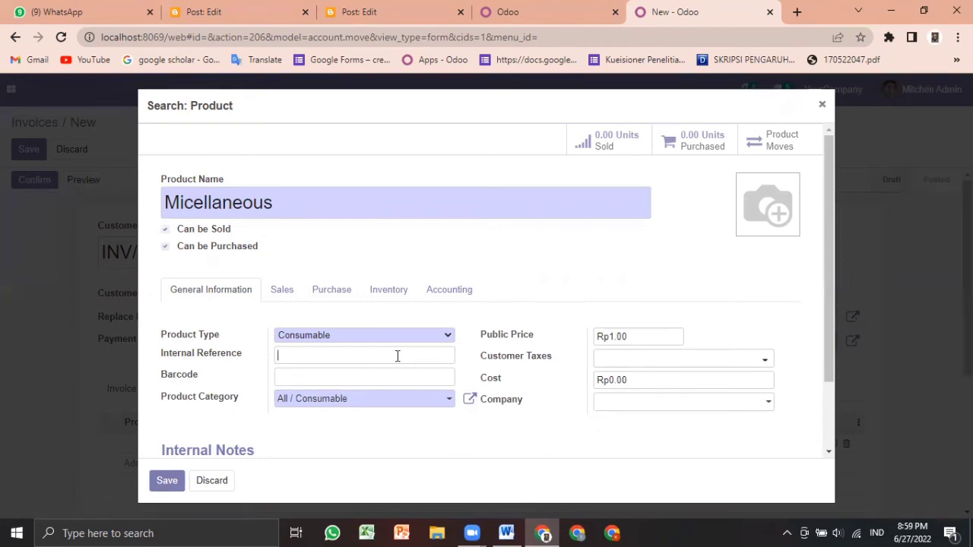
{"action": "type", "text": "M024"}
{"action": "left_click", "coordinate": [641, 336]}
{"action": "key", "text": "BackSpace"}
{"action": "key", "text": "BackSpace"}
{"action": "key", "text": "BackSpace"}
{"action": "key", "text": "BackSpace"}
{"action": "left_click", "coordinate": [166, 483]}
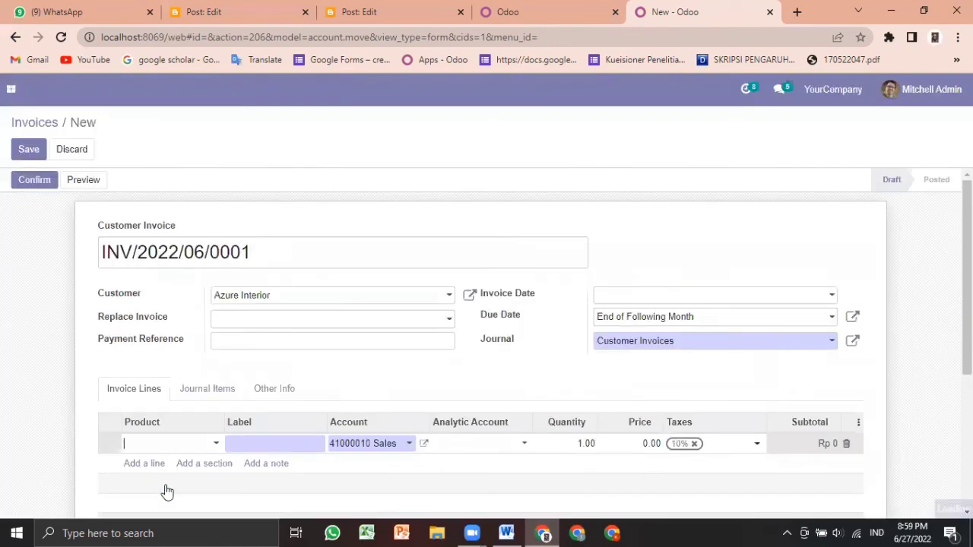
- Assign analytic account [U25] JASA TRAINING - SALES DEPARTEMENT to the invoice line, with price 75,000 and the 10% tax removed
{"action": "left_click", "coordinate": [491, 445]}
{"action": "left_click", "coordinate": [571, 294]}
{"action": "left_click", "coordinate": [653, 445]}
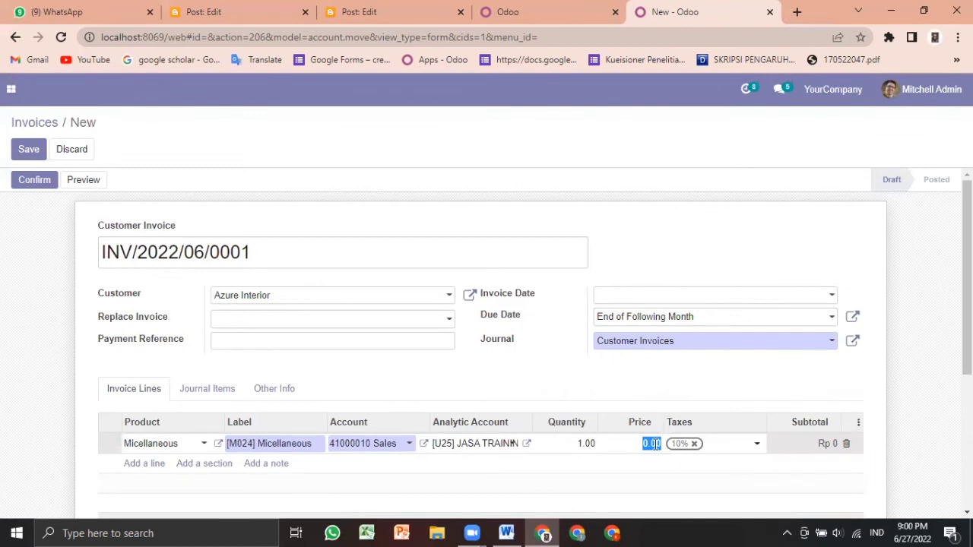
{"action": "type", "text": "75000"}
{"action": "left_click", "coordinate": [693, 444]}
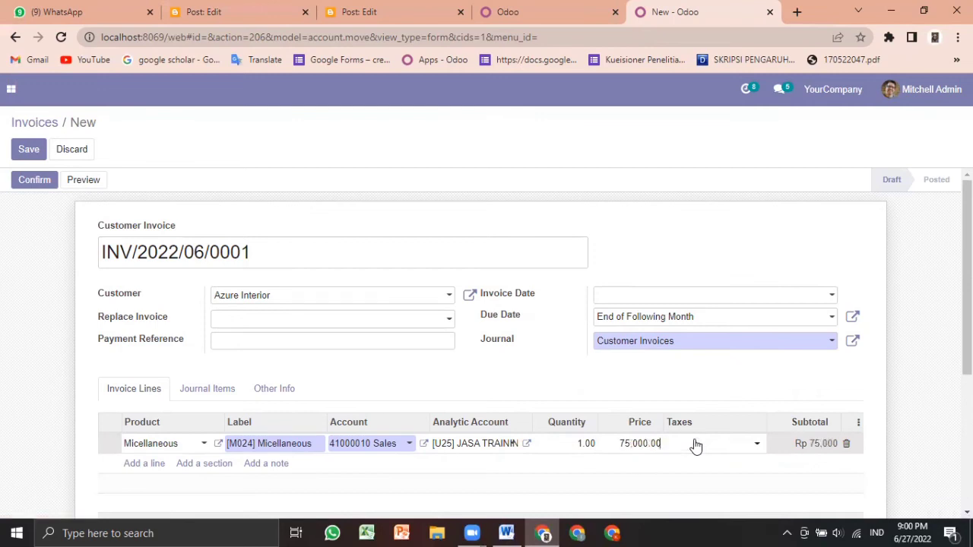
- Save and confirm the customer invoice
{"action": "left_click", "coordinate": [28, 149]}
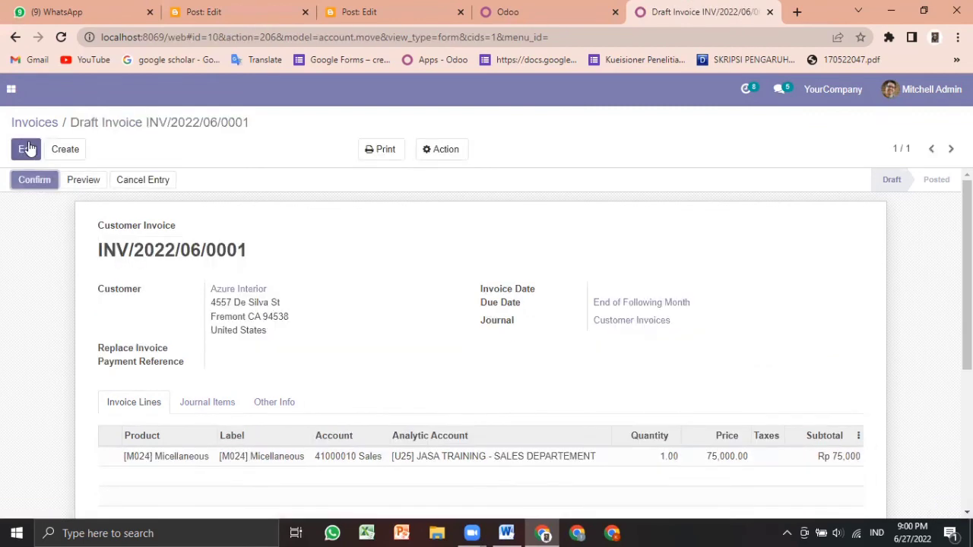
{"action": "left_click", "coordinate": [30, 180]}
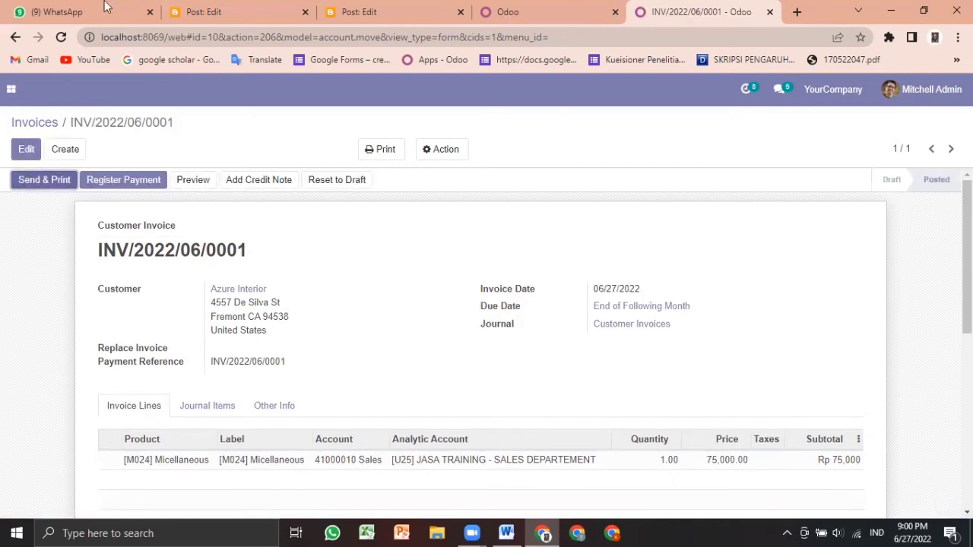
- Reload the 2022 budget to check the practical amount of the Pendapatan line
{"action": "left_click", "coordinate": [508, 12]}
{"action": "left_click", "coordinate": [60, 37]}
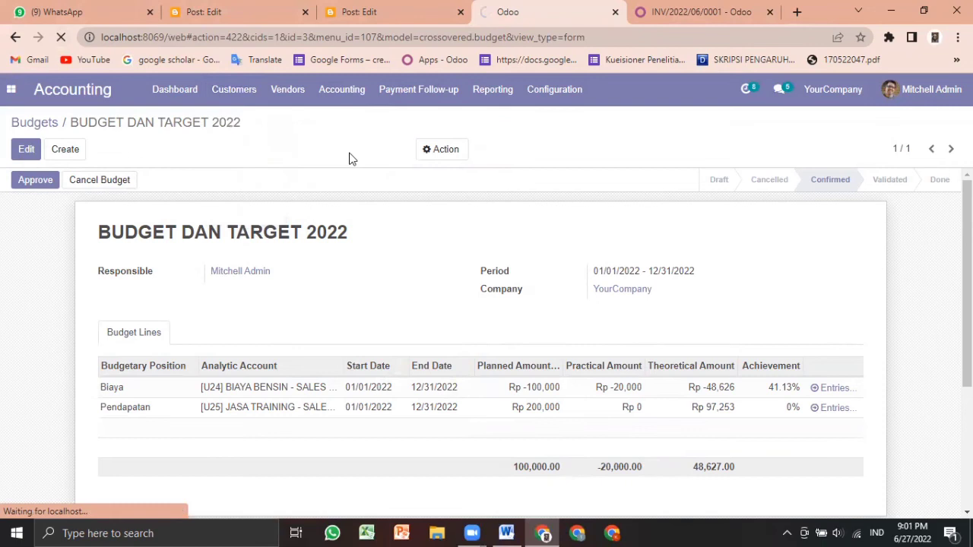